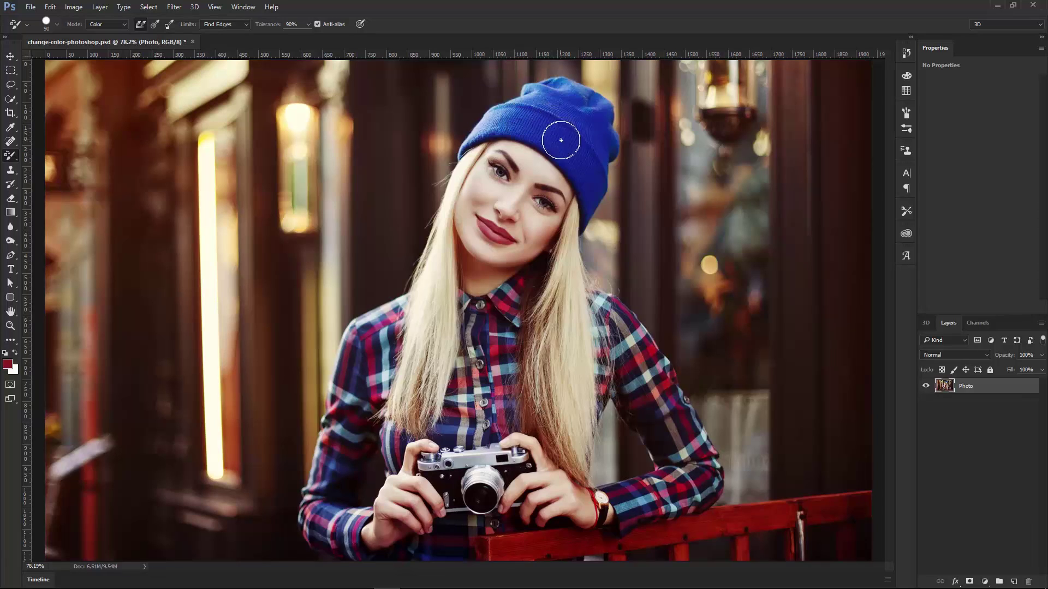
Step: Paint trial strokes over the beanie's right side and pick the Color Replacement Tool
{"action": "mouse_move", "coordinate": [552, 129]}
{"action": "left_mouse_down"}
{"action": "mouse_move", "coordinate": [572, 152]}
{"action": "mouse_move", "coordinate": [559, 122]}
{"action": "mouse_move", "coordinate": [586, 158]}
{"action": "mouse_move", "coordinate": [592, 142]}
{"action": "mouse_move", "coordinate": [565, 113]}
{"action": "mouse_move", "coordinate": [520, 118]}
{"action": "mouse_move", "coordinate": [582, 175]}
{"action": "left_mouse_up"}
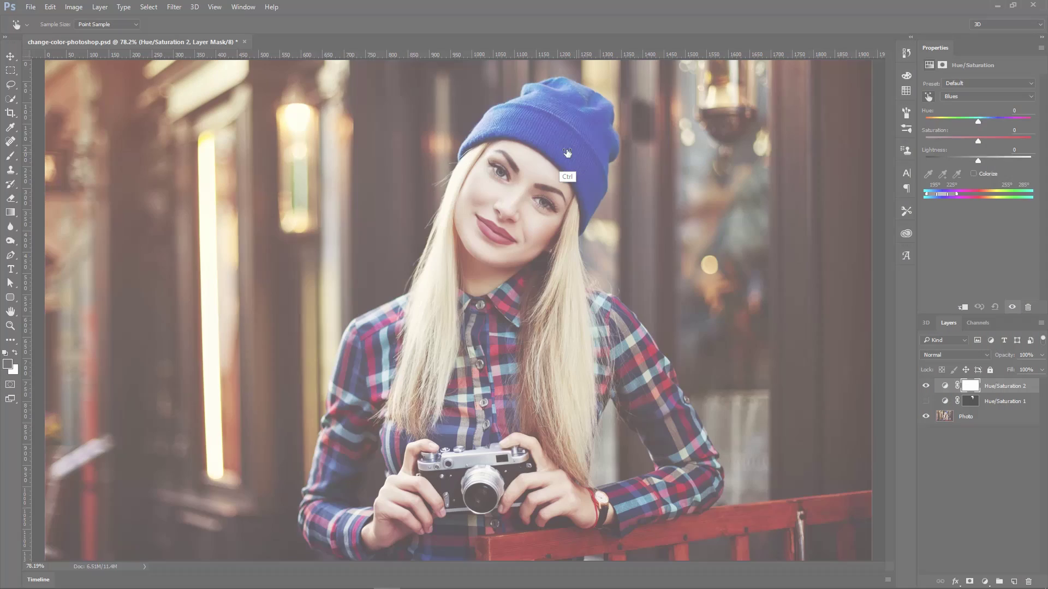
{"action": "left_click_drag", "start_coordinate": [562, 164], "coordinate": [514, 139]}
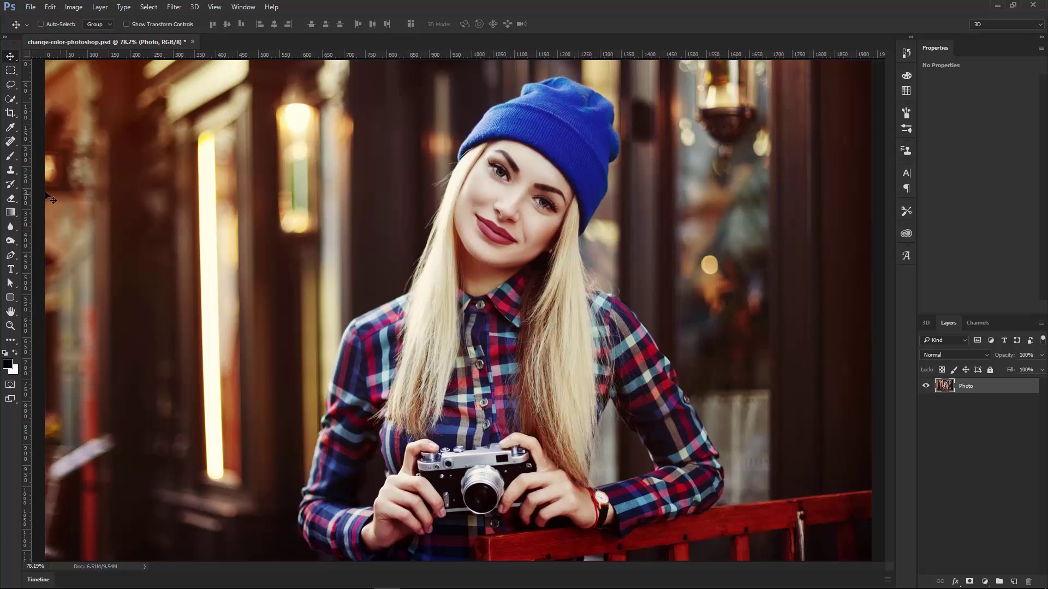
{"action": "left_click", "coordinate": [12, 158]}
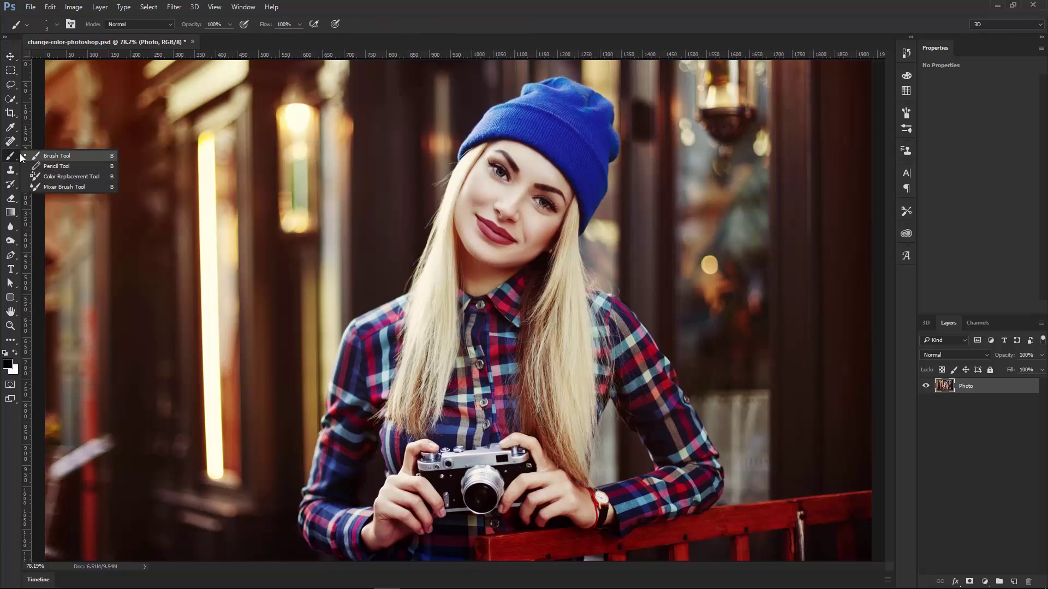
{"action": "left_click", "coordinate": [60, 176]}
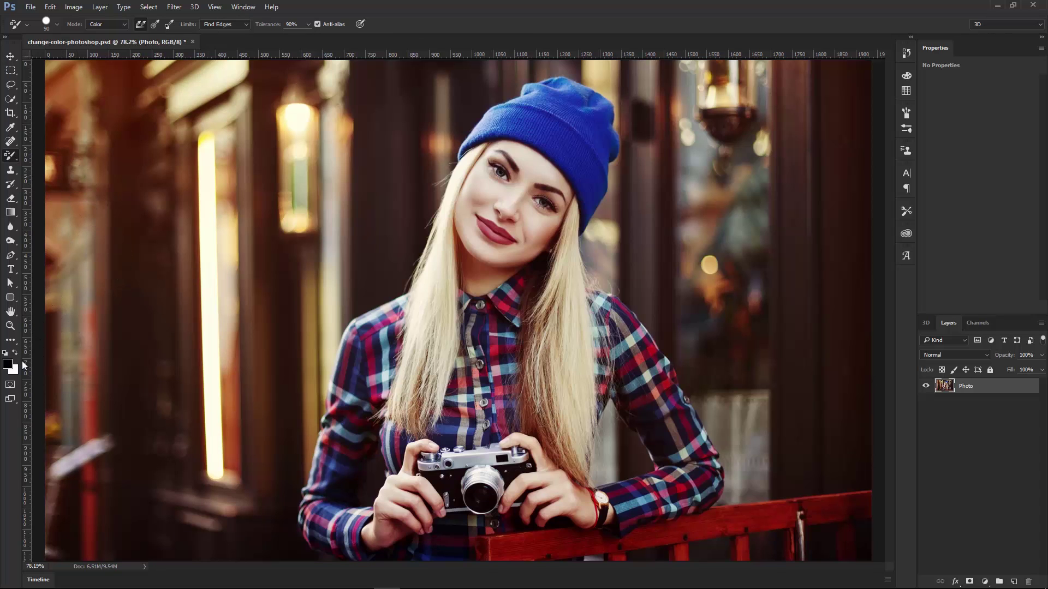
Step: Set the foreground colour to dark red 891a1a, sampled from the beanie's blue and shifted to red
{"action": "left_click", "coordinate": [9, 366]}
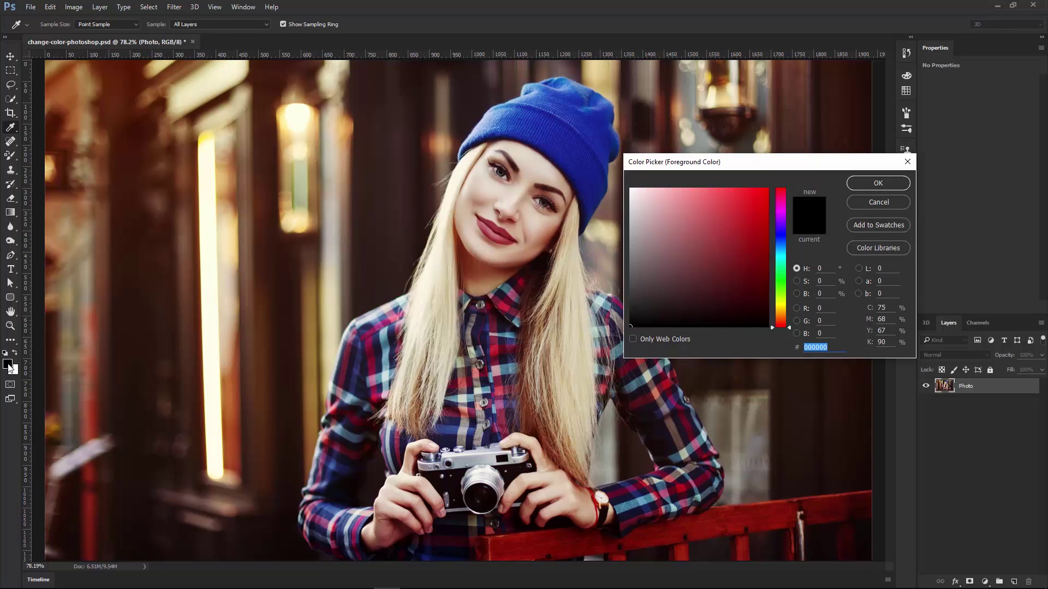
{"action": "left_click", "coordinate": [569, 144]}
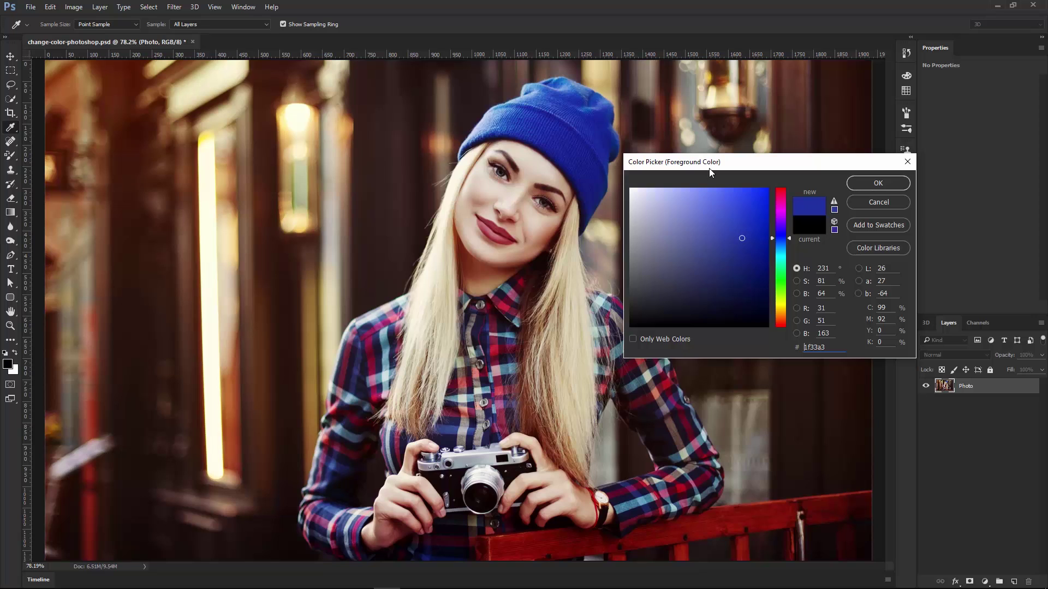
{"action": "left_click_drag", "start_coordinate": [789, 238], "coordinate": [795, 189]}
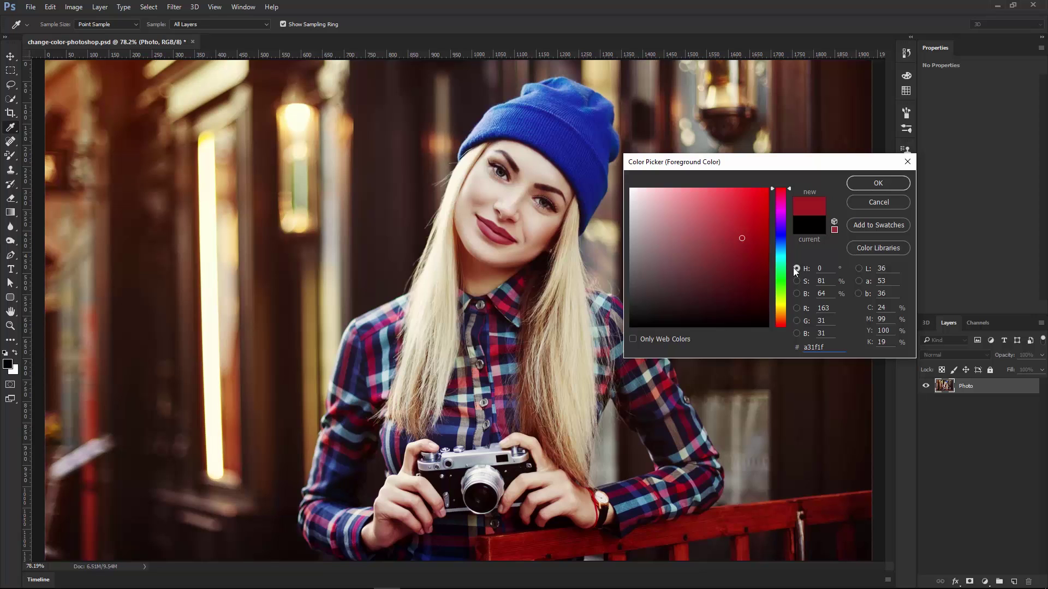
{"action": "left_click_drag", "start_coordinate": [742, 243], "coordinate": [741, 252]}
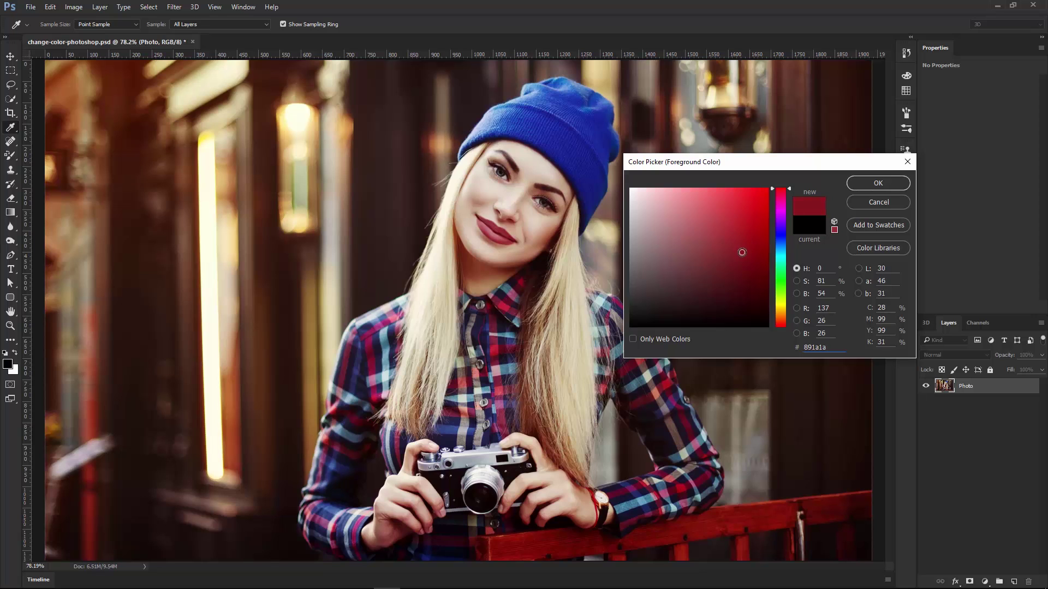
{"action": "left_click", "coordinate": [866, 183]}
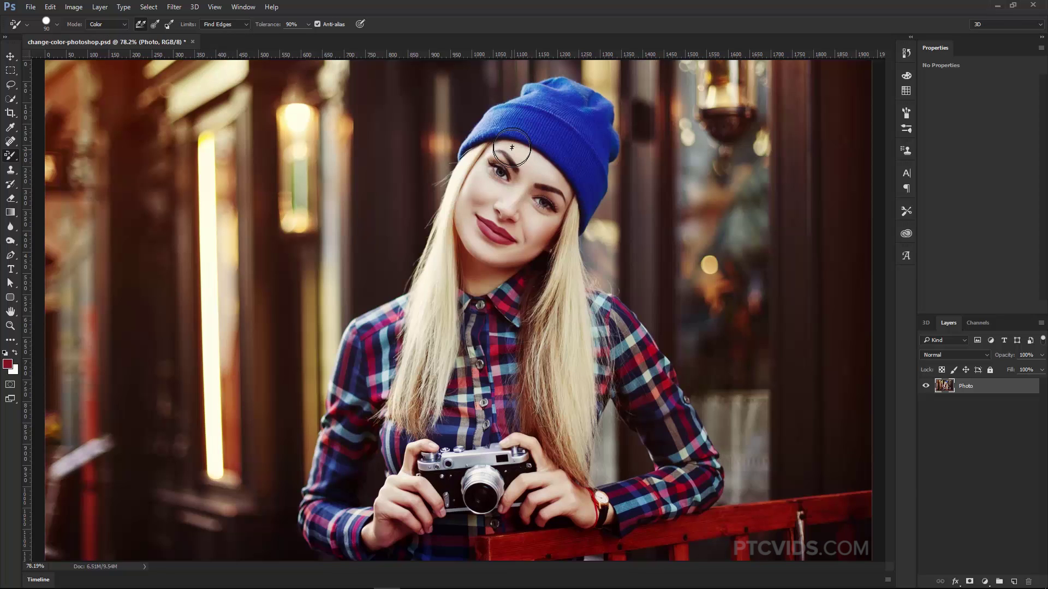
{"action": "mouse_move", "coordinate": [546, 122]}
{"action": "left_mouse_down"}
{"action": "mouse_move", "coordinate": [574, 146]}
{"action": "mouse_move", "coordinate": [560, 122]}
{"action": "mouse_move", "coordinate": [581, 152]}
{"action": "mouse_move", "coordinate": [592, 139]}
{"action": "mouse_move", "coordinate": [575, 116]}
{"action": "mouse_move", "coordinate": [547, 111]}
{"action": "mouse_move", "coordinate": [584, 175]}
{"action": "left_mouse_up"}
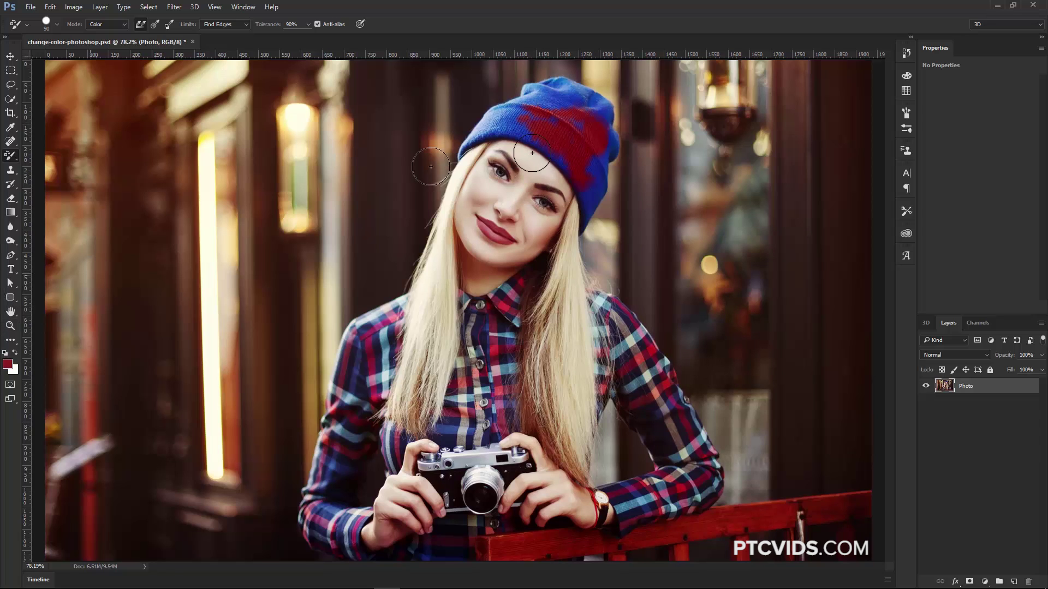
{"action": "key", "text": "bracketright"}
{"action": "key", "text": "bracketright"}
{"action": "key", "text": "bracketright"}
{"action": "key", "text": "bracketright"}
{"action": "key", "text": "bracketright"}
{"action": "key", "text": "bracketright"}
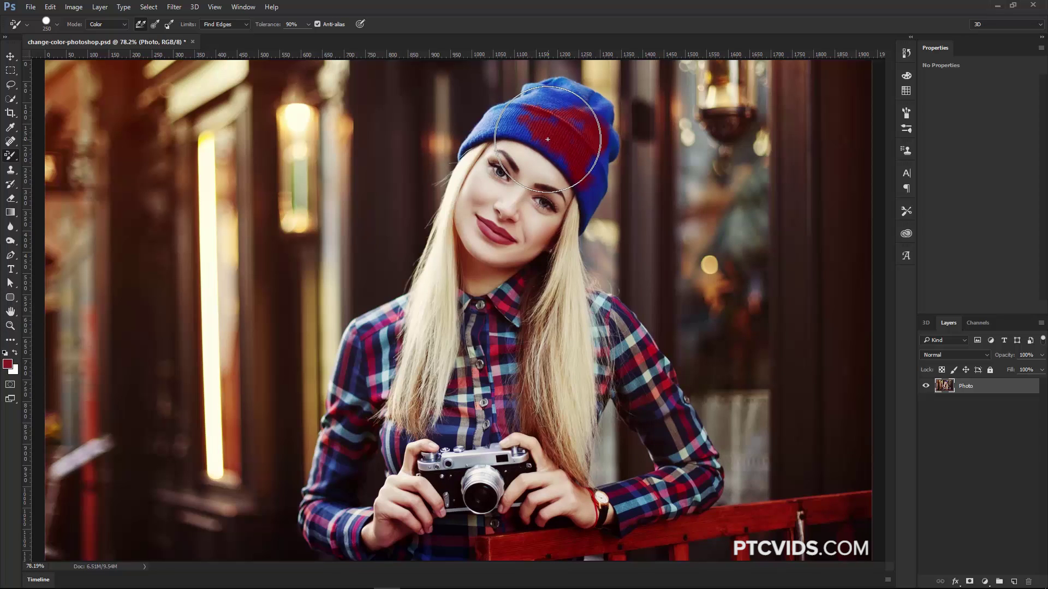
{"action": "key", "text": "bracketright"}
{"action": "key", "text": "bracketright"}
{"action": "mouse_move", "coordinate": [518, 125]}
{"action": "left_mouse_down"}
{"action": "mouse_move", "coordinate": [574, 178]}
{"action": "mouse_move", "coordinate": [572, 168]}
{"action": "mouse_move", "coordinate": [599, 174]}
{"action": "mouse_move", "coordinate": [603, 200]}
{"action": "mouse_move", "coordinate": [598, 209]}
{"action": "mouse_move", "coordinate": [517, 196]}
{"action": "left_mouse_up"}
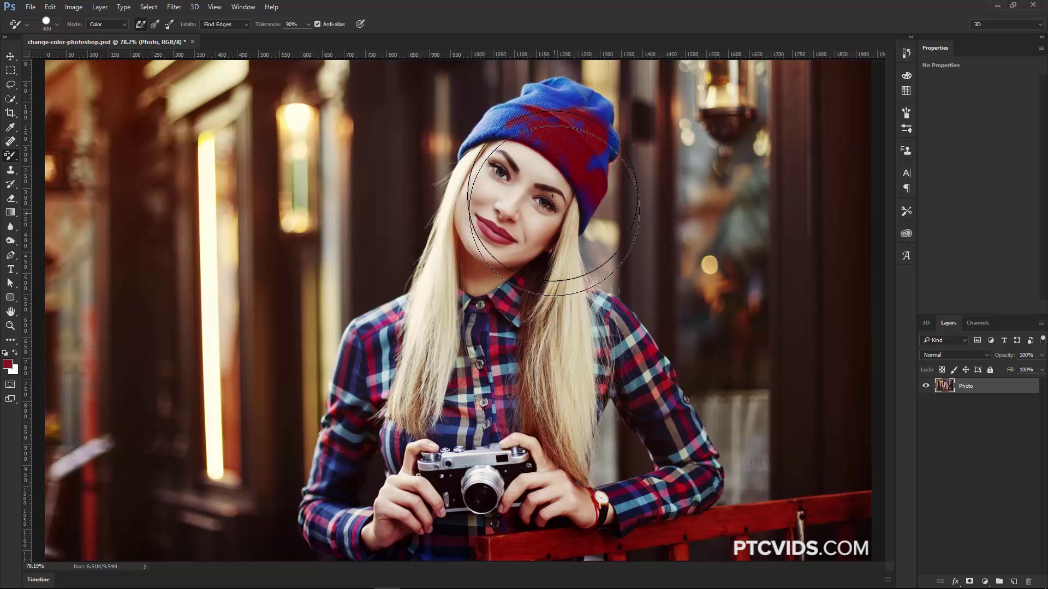
{"action": "key", "text": "bracketleft"}
{"action": "key", "text": "bracketleft"}
{"action": "key", "text": "bracketleft"}
{"action": "key", "text": "bracketleft"}
{"action": "key", "text": "bracketleft"}
{"action": "key", "text": "bracketleft"}
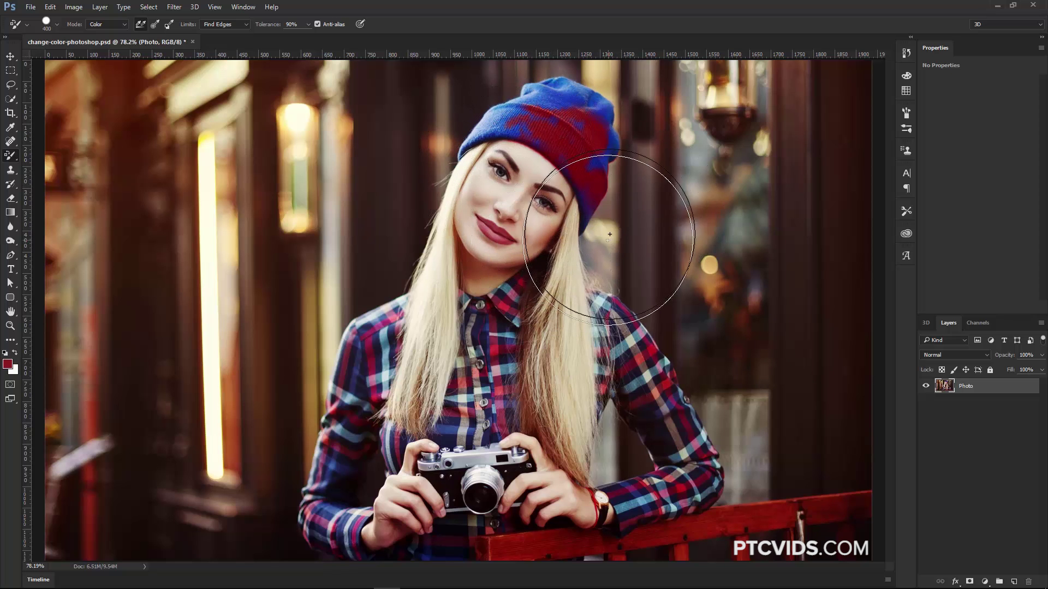
{"action": "mouse_move", "coordinate": [565, 172]}
{"action": "left_mouse_down"}
{"action": "mouse_move", "coordinate": [584, 158]}
{"action": "mouse_move", "coordinate": [571, 170]}
{"action": "mouse_move", "coordinate": [568, 191]}
{"action": "left_mouse_up"}
{"action": "key", "text": "bracketleft"}
{"action": "key", "text": "bracketleft"}
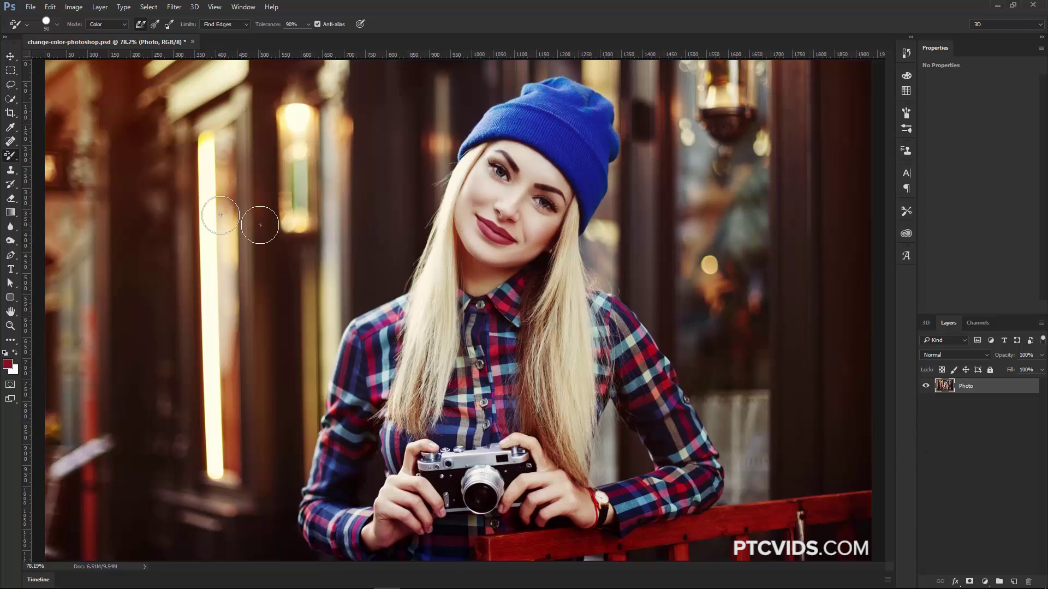
Step: Lasso-select the beanie and copy it onto a new Layer 1 with Ctrl+J
{"action": "left_click", "coordinate": [12, 85]}
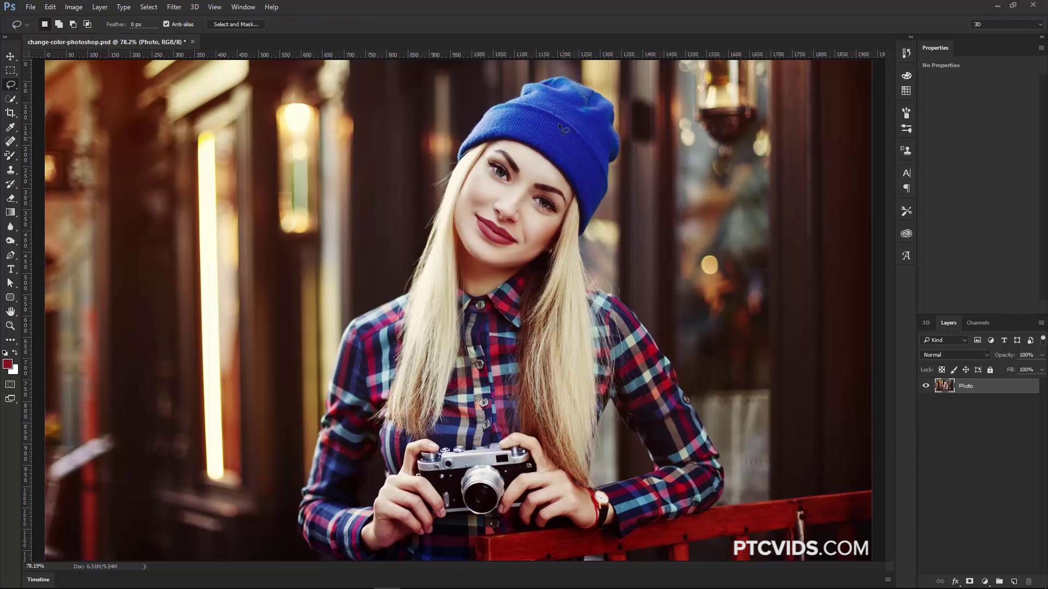
{"action": "mouse_move", "coordinate": [594, 82]}
{"action": "left_mouse_down"}
{"action": "mouse_move", "coordinate": [542, 77]}
{"action": "mouse_move", "coordinate": [510, 88]}
{"action": "mouse_move", "coordinate": [462, 134]}
{"action": "mouse_move", "coordinate": [470, 158]}
{"action": "mouse_move", "coordinate": [519, 150]}
{"action": "mouse_move", "coordinate": [562, 188]}
{"action": "left_mouse_up"}
{"action": "mouse_move", "coordinate": [568, 229]}
{"action": "left_mouse_down"}
{"action": "mouse_move", "coordinate": [605, 208]}
{"action": "mouse_move", "coordinate": [633, 115]}
{"action": "mouse_move", "coordinate": [619, 98]}
{"action": "left_mouse_up"}
{"action": "key", "text": "ctrl"}
{"action": "key", "text": "ctrl+j"}
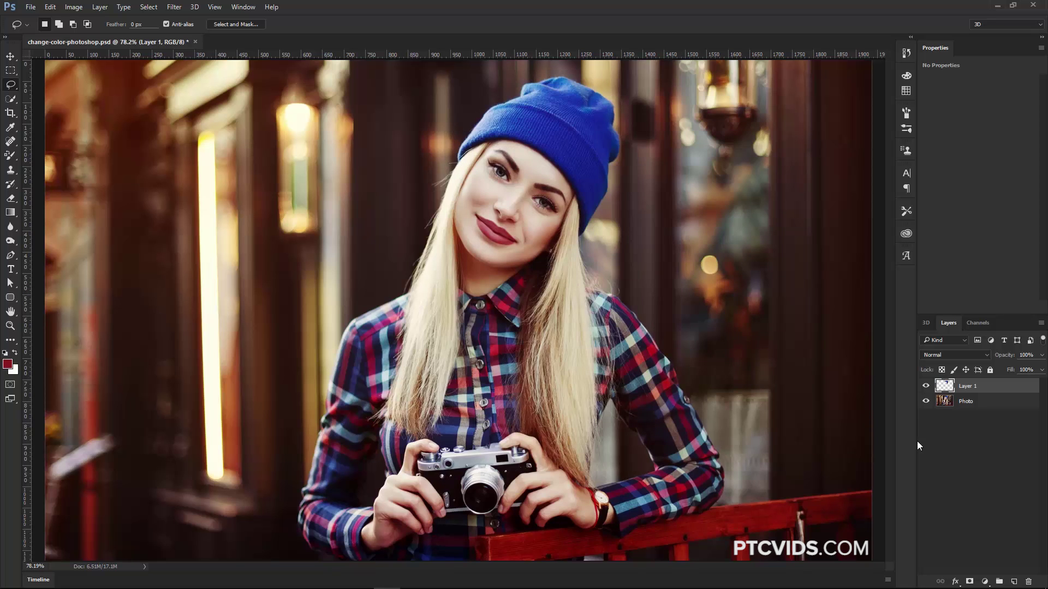
Step: Toggle the Photo layer's visibility off and on to check the copied beanie
{"action": "left_click", "coordinate": [926, 402]}
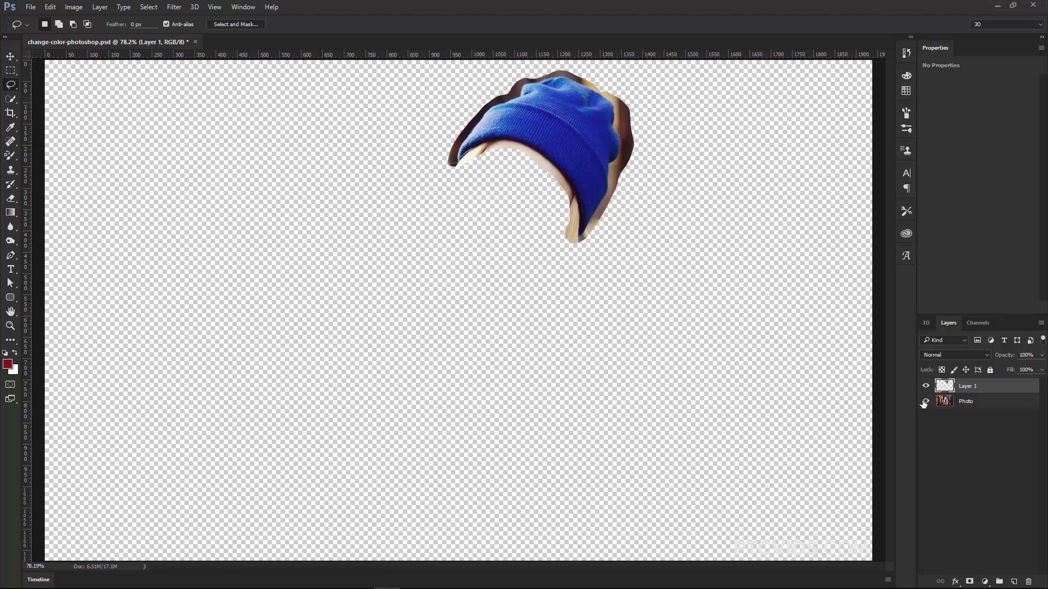
{"action": "left_click", "coordinate": [925, 402]}
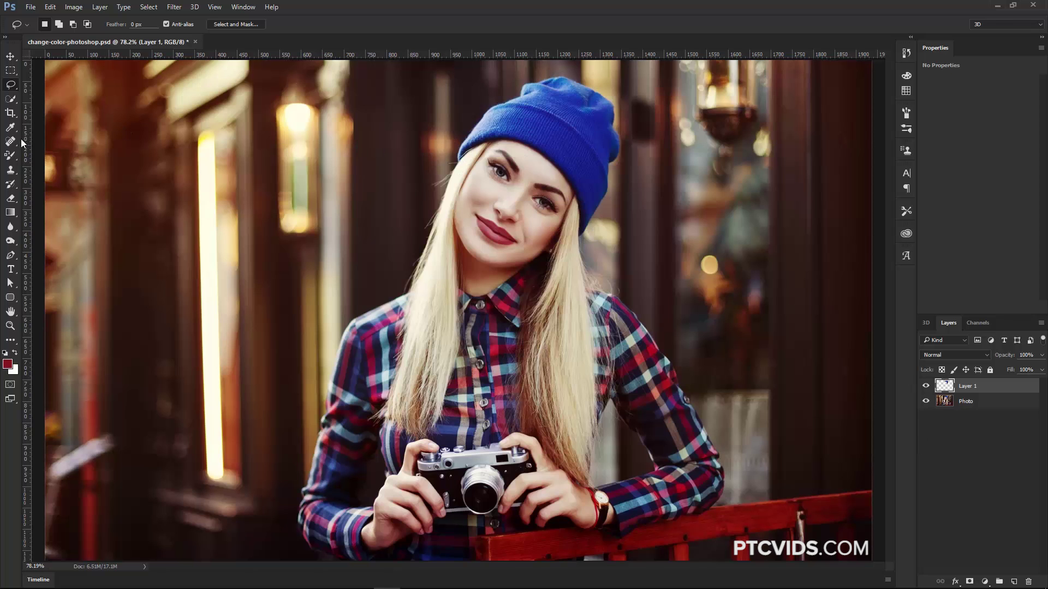
{"action": "left_click", "coordinate": [10, 156]}
Step: Test red and then green paint on the Layer 1 beanie, then delete Layer 1
{"action": "mouse_move", "coordinate": [546, 125]}
{"action": "left_mouse_down"}
{"action": "mouse_move", "coordinate": [576, 164]}
{"action": "mouse_move", "coordinate": [583, 148]}
{"action": "mouse_move", "coordinate": [571, 115]}
{"action": "mouse_move", "coordinate": [591, 156]}
{"action": "mouse_move", "coordinate": [601, 136]}
{"action": "mouse_move", "coordinate": [573, 189]}
{"action": "mouse_move", "coordinate": [551, 147]}
{"action": "mouse_move", "coordinate": [587, 160]}
{"action": "mouse_move", "coordinate": [569, 164]}
{"action": "mouse_move", "coordinate": [584, 158]}
{"action": "mouse_move", "coordinate": [580, 147]}
{"action": "mouse_move", "coordinate": [563, 157]}
{"action": "mouse_move", "coordinate": [562, 125]}
{"action": "mouse_move", "coordinate": [581, 140]}
{"action": "mouse_move", "coordinate": [571, 111]}
{"action": "mouse_move", "coordinate": [560, 111]}
{"action": "mouse_move", "coordinate": [575, 135]}
{"action": "mouse_move", "coordinate": [580, 119]}
{"action": "mouse_move", "coordinate": [568, 139]}
{"action": "mouse_move", "coordinate": [576, 128]}
{"action": "mouse_move", "coordinate": [579, 149]}
{"action": "left_mouse_up"}
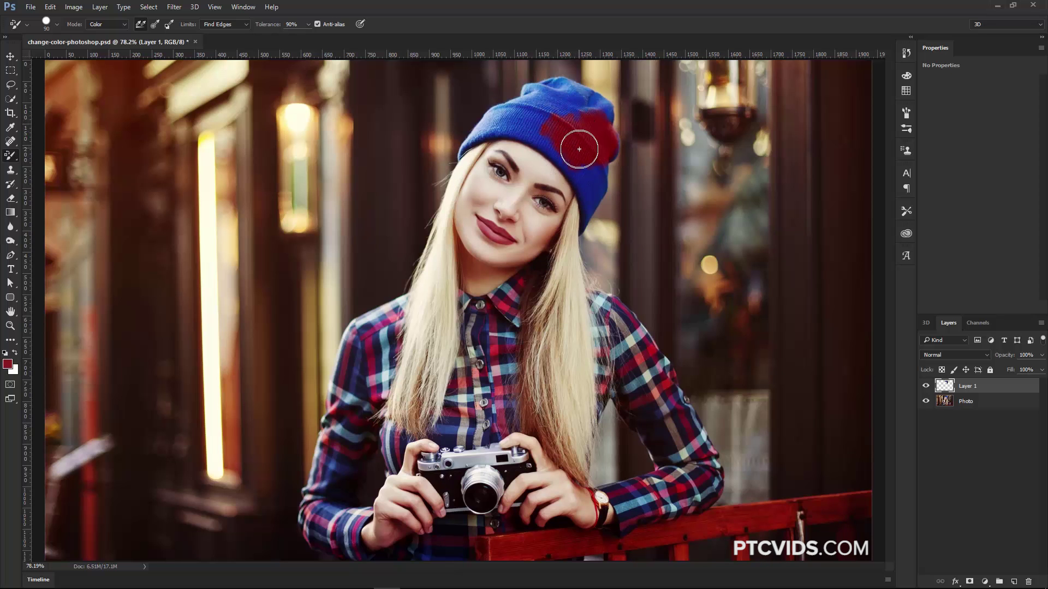
{"action": "left_click", "coordinate": [7, 364]}
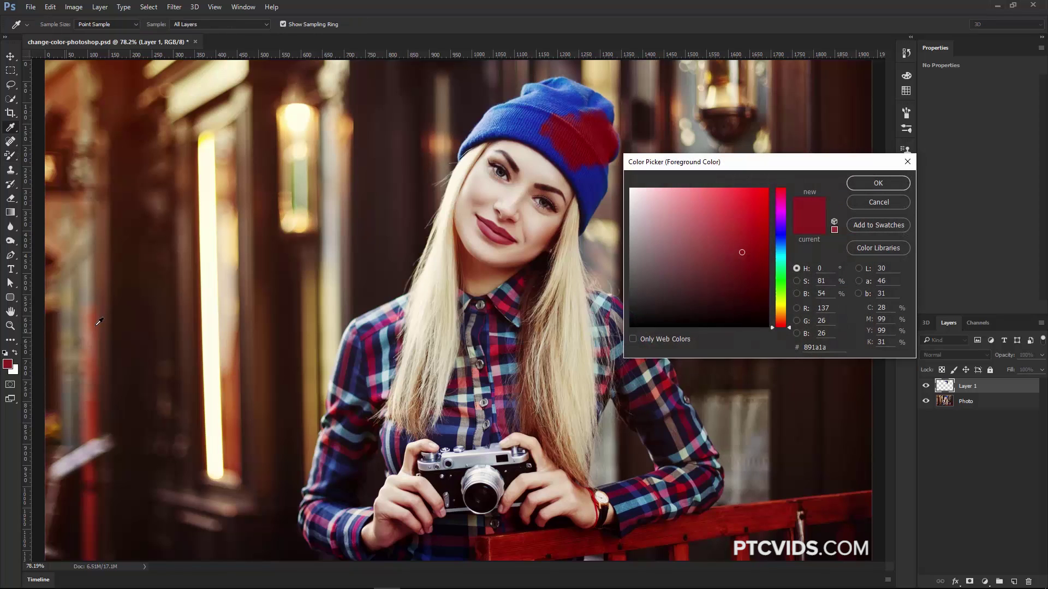
{"action": "left_click", "coordinate": [781, 283]}
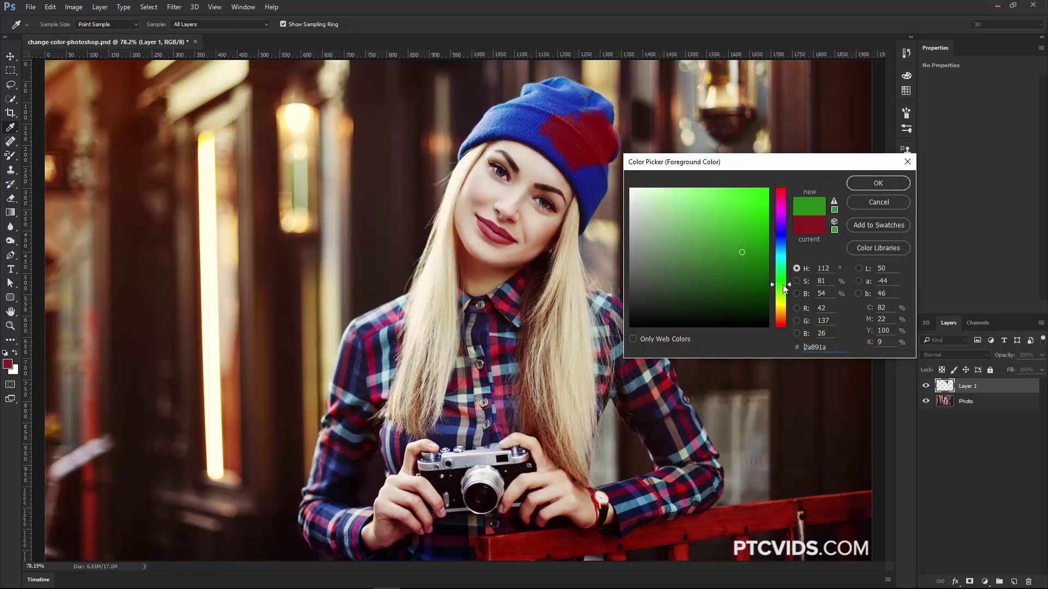
{"action": "left_click", "coordinate": [874, 182]}
{"action": "mouse_move", "coordinate": [562, 111]}
{"action": "left_mouse_down"}
{"action": "mouse_move", "coordinate": [572, 157]}
{"action": "mouse_move", "coordinate": [598, 139]}
{"action": "left_mouse_up"}
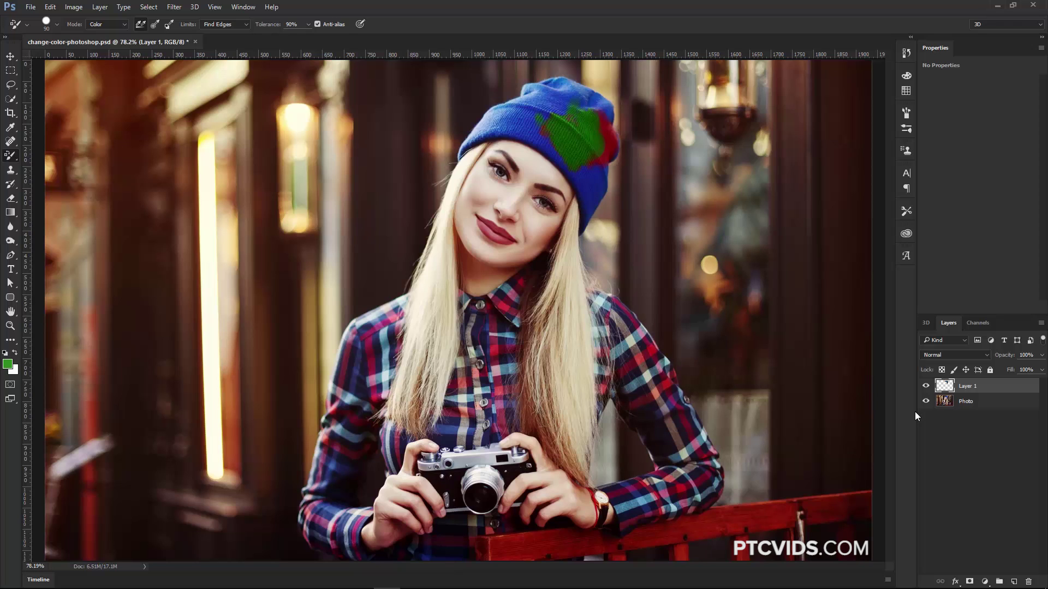
{"action": "mouse_move", "coordinate": [971, 387]}
{"action": "left_mouse_down"}
{"action": "mouse_move", "coordinate": [998, 575]}
{"action": "mouse_move", "coordinate": [1031, 580]}
{"action": "left_mouse_up"}
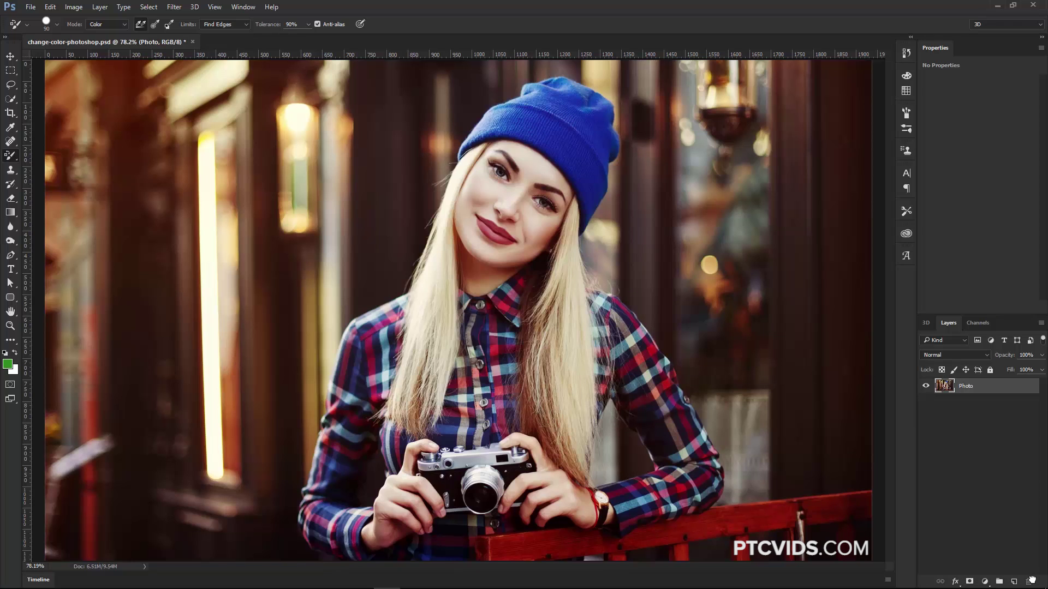
Step: Quick-select the blue beanie and zoom in on its lower edge
{"action": "left_click", "coordinate": [10, 99]}
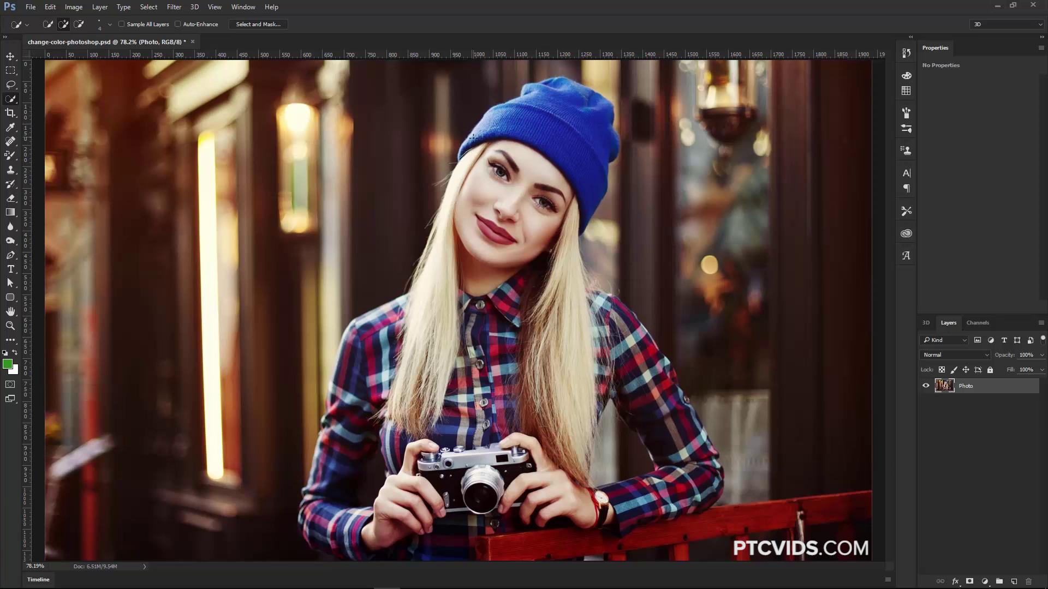
{"action": "mouse_move", "coordinate": [485, 133]}
{"action": "left_mouse_down"}
{"action": "mouse_move", "coordinate": [542, 108]}
{"action": "mouse_move", "coordinate": [574, 144]}
{"action": "left_mouse_up"}
{"action": "key", "text": "z"}
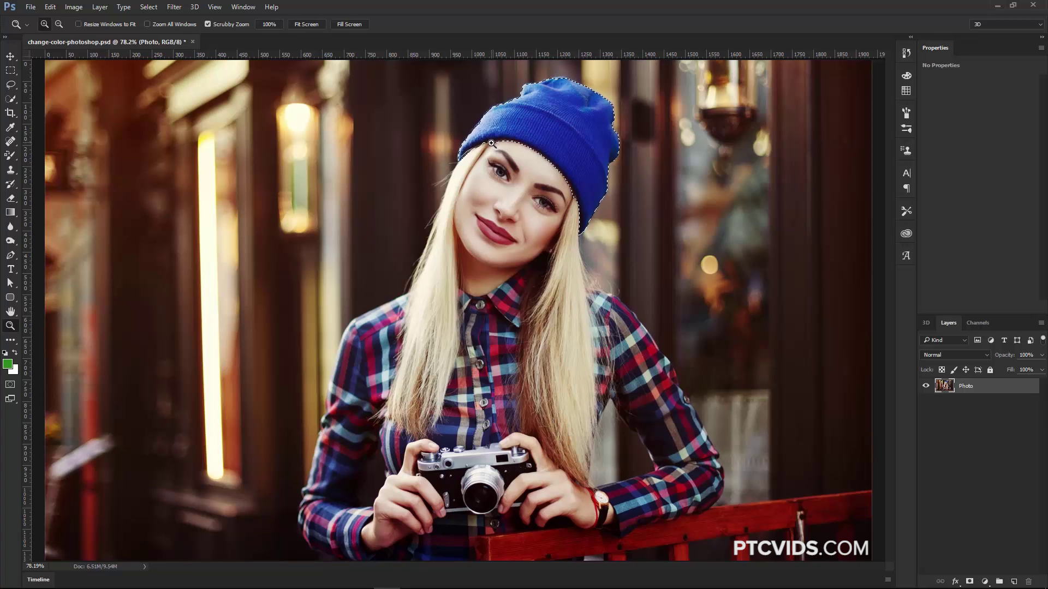
{"action": "left_click", "coordinate": [491, 143]}
{"action": "left_click", "coordinate": [490, 143]}
{"action": "left_click", "coordinate": [486, 144]}
Step: Subtract the hair and skin along the hat's edge from the selection, then fit the photo on screen
{"action": "key", "text": "w"}
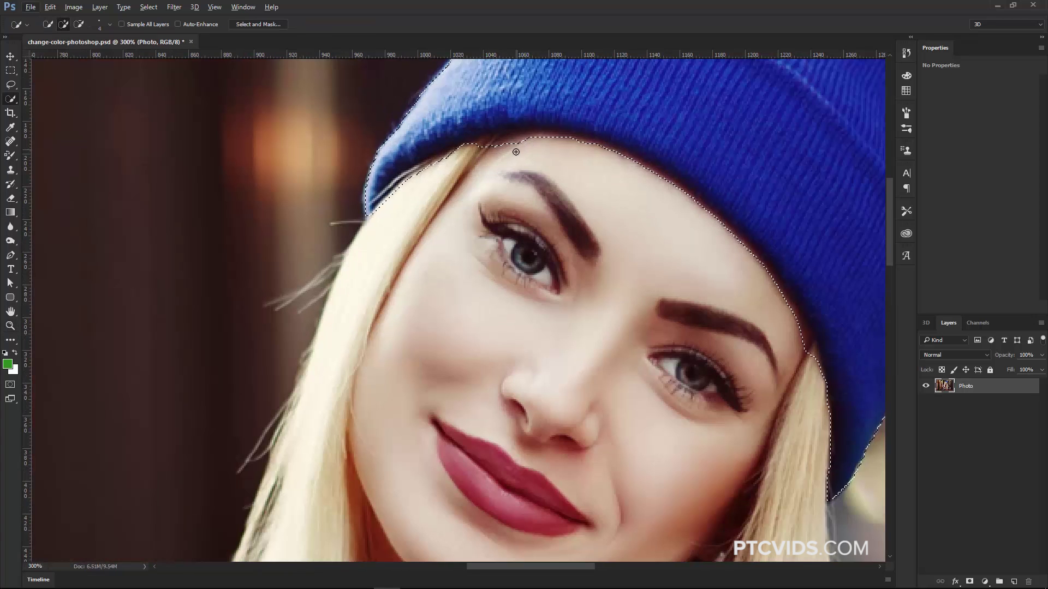
{"action": "key", "text": "alt"}
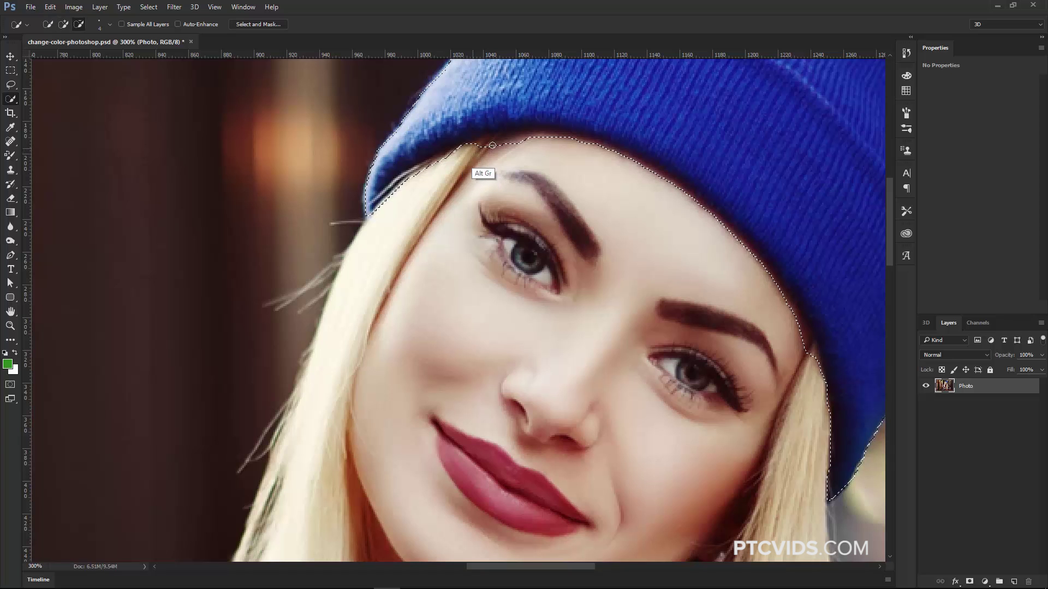
{"action": "left_click", "coordinate": [495, 147], "text": "alt"}
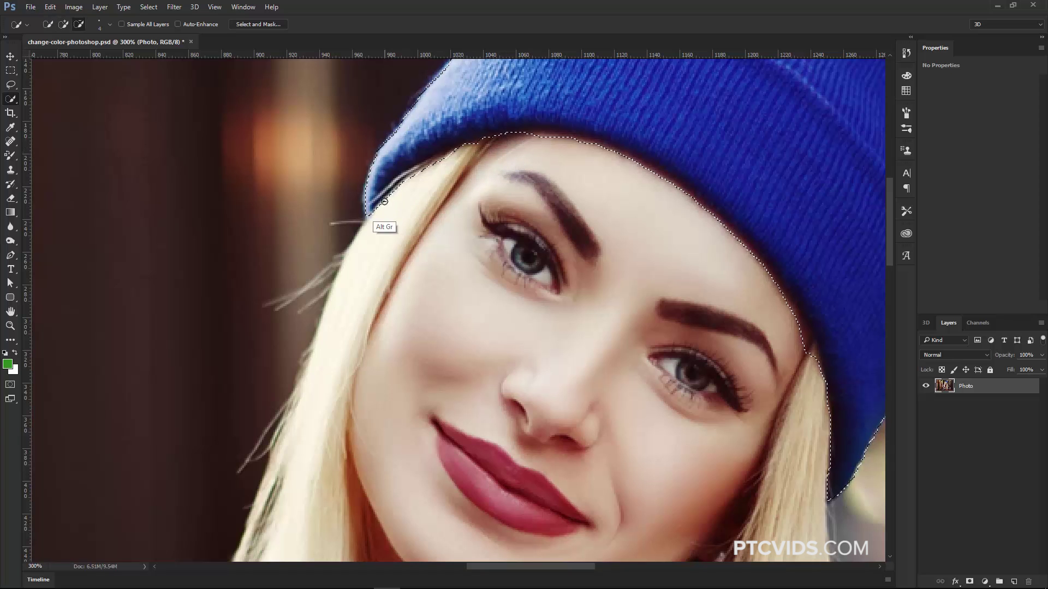
{"action": "left_click_drag", "start_coordinate": [639, 306], "coordinate": [453, 134]}
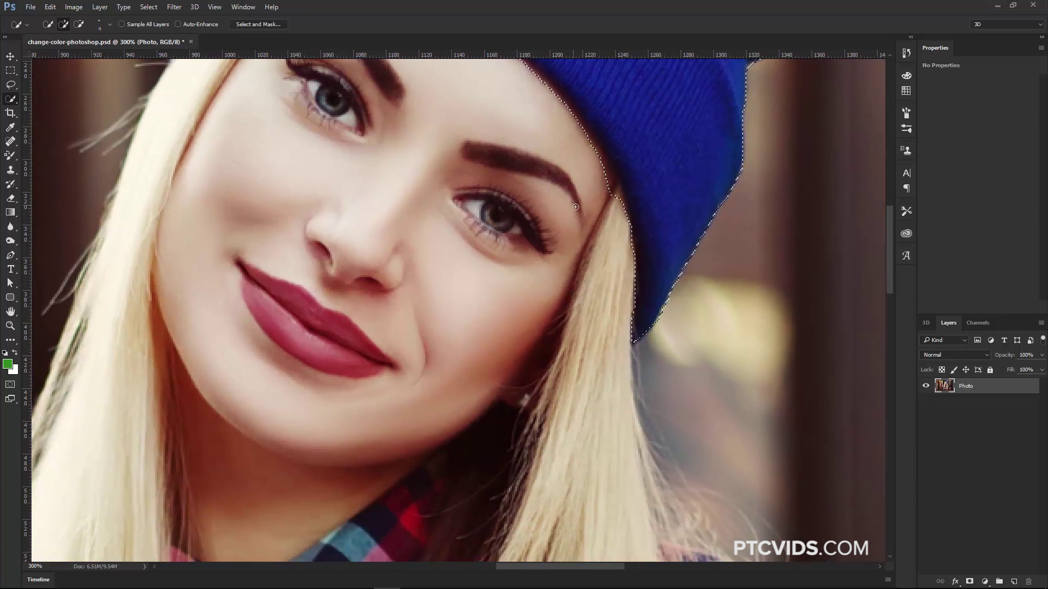
{"action": "mouse_move", "coordinate": [580, 128]}
{"action": "left_mouse_down"}
{"action": "mouse_move", "coordinate": [607, 211]}
{"action": "mouse_move", "coordinate": [607, 159]}
{"action": "mouse_move", "coordinate": [620, 208]}
{"action": "mouse_move", "coordinate": [582, 126]}
{"action": "left_mouse_up"}
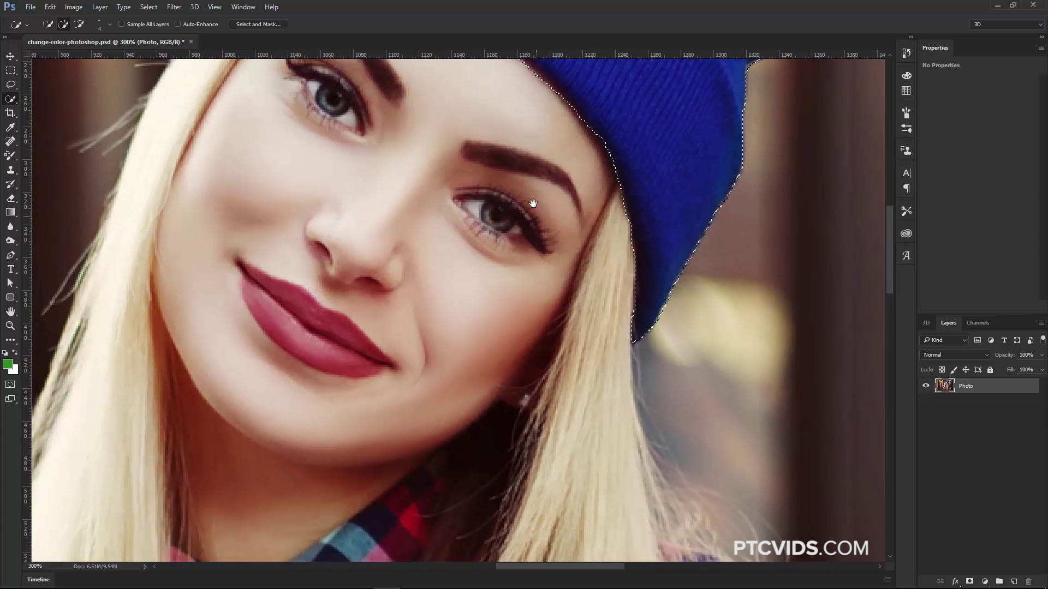
{"action": "mouse_move", "coordinate": [533, 204]}
{"action": "left_mouse_down"}
{"action": "mouse_move", "coordinate": [524, 426]}
{"action": "mouse_move", "coordinate": [504, 495]}
{"action": "mouse_move", "coordinate": [486, 504]}
{"action": "left_mouse_up"}
{"action": "key", "text": "z"}
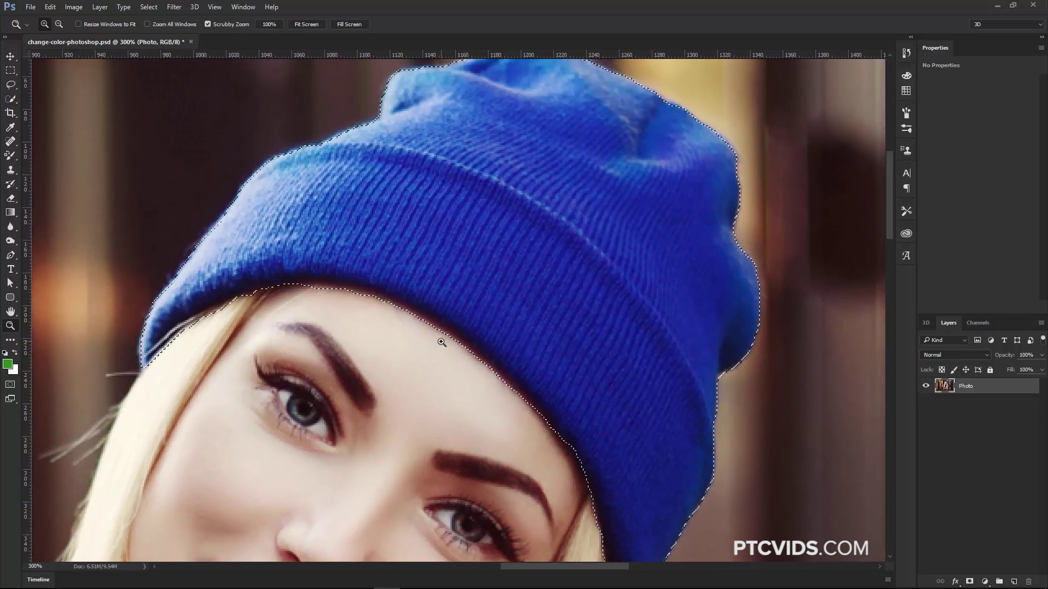
{"action": "right_click", "coordinate": [441, 343]}
{"action": "left_click", "coordinate": [480, 354]}
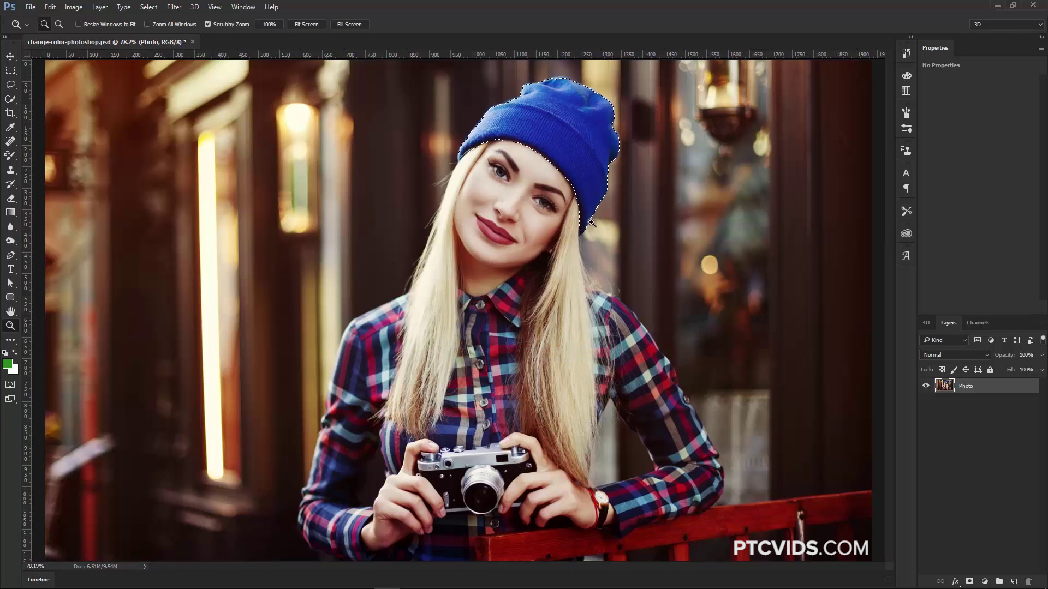
Step: Add a Hue/Saturation adjustment layer and switch it to Colorize, comparing against the original
{"action": "left_click", "coordinate": [986, 582]}
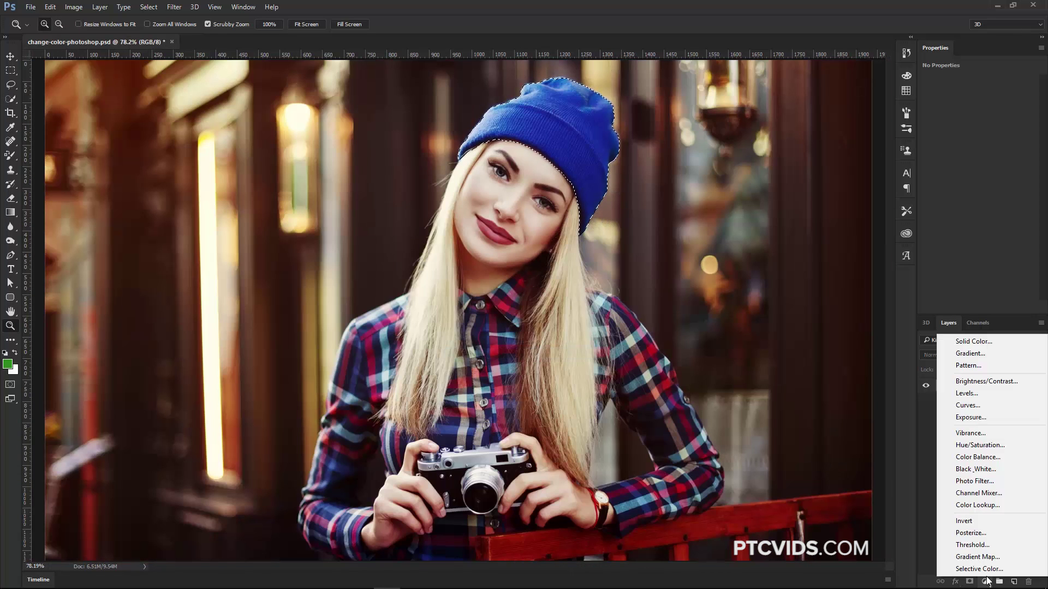
{"action": "left_click", "coordinate": [990, 444]}
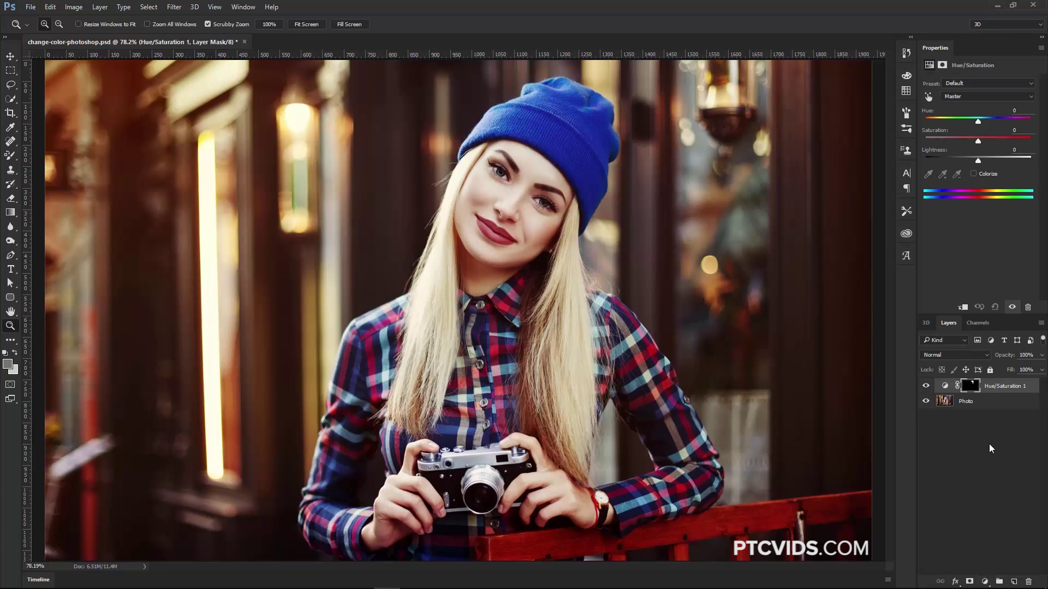
{"action": "left_click_drag", "start_coordinate": [978, 121], "coordinate": [926, 124]}
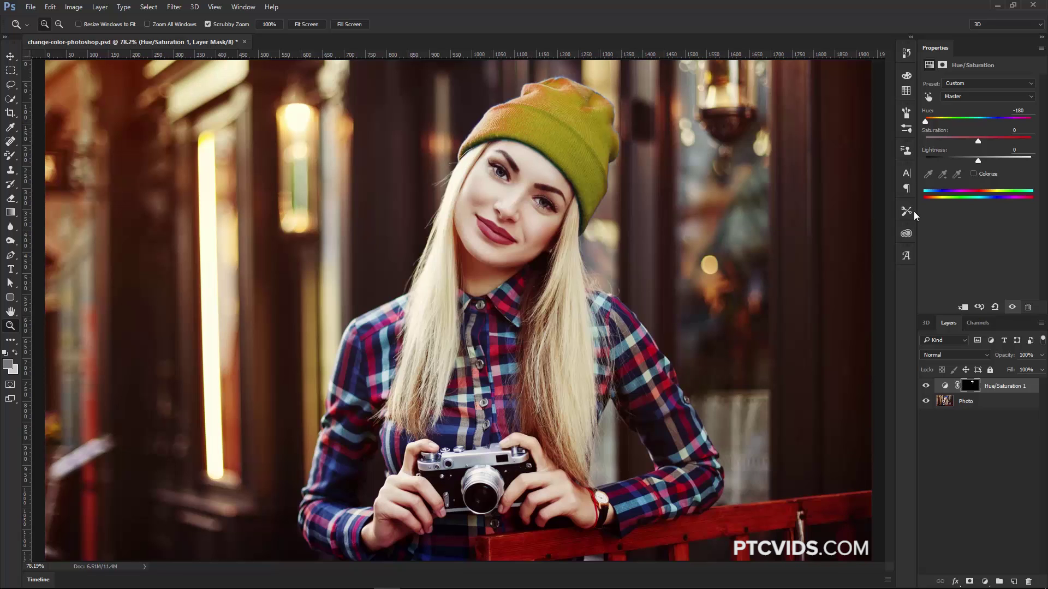
{"action": "left_click", "coordinate": [974, 174]}
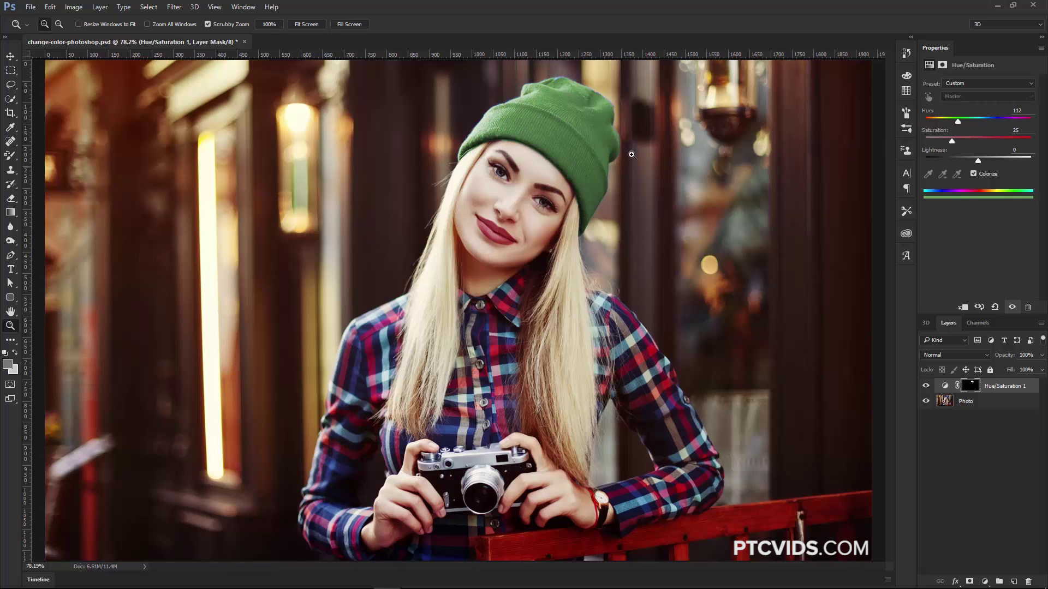
{"action": "left_click_drag", "start_coordinate": [958, 121], "coordinate": [962, 161]}
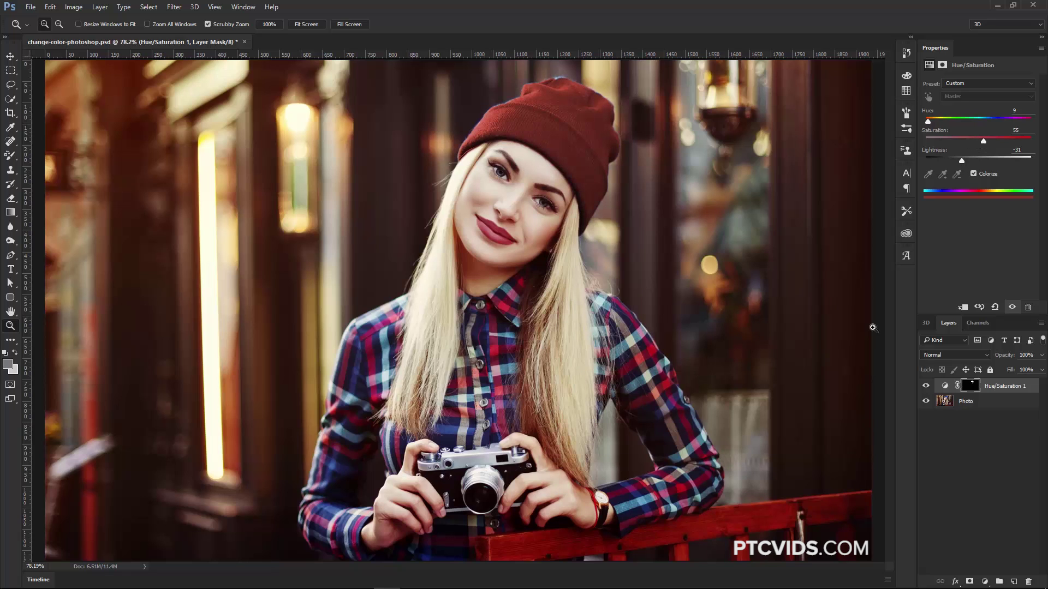
{"action": "left_click", "coordinate": [925, 387]}
{"action": "left_click", "coordinate": [925, 387]}
Step: Set the colorized beanie to green: Hue 106, Saturation 35, Lightness -35
{"action": "left_click_drag", "start_coordinate": [927, 121], "coordinate": [958, 125]}
{"action": "left_click", "coordinate": [961, 138]}
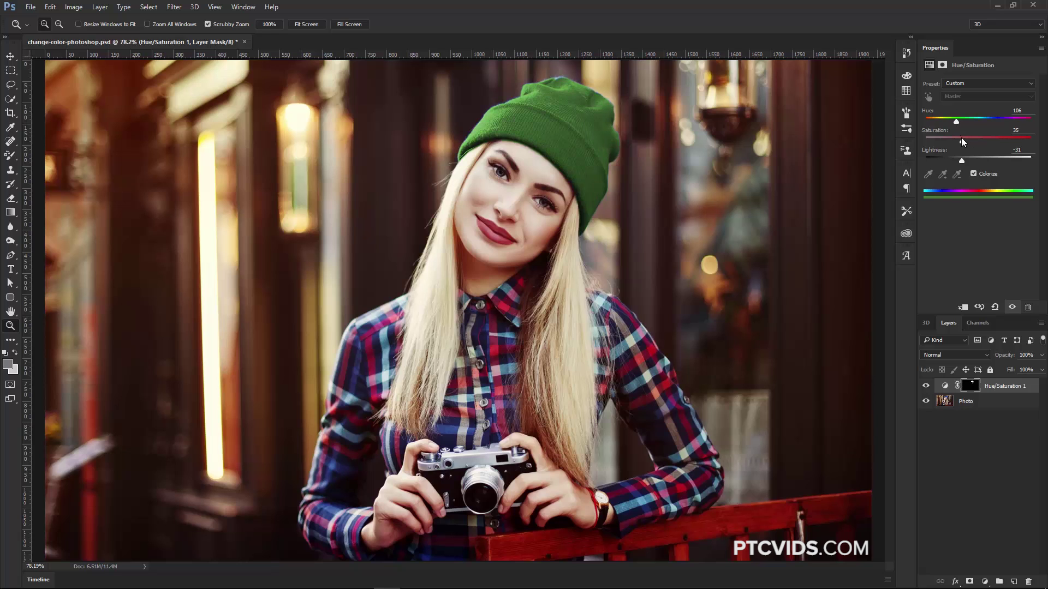
{"action": "left_click", "coordinate": [980, 158]}
{"action": "left_click_drag", "start_coordinate": [980, 159], "coordinate": [960, 158]}
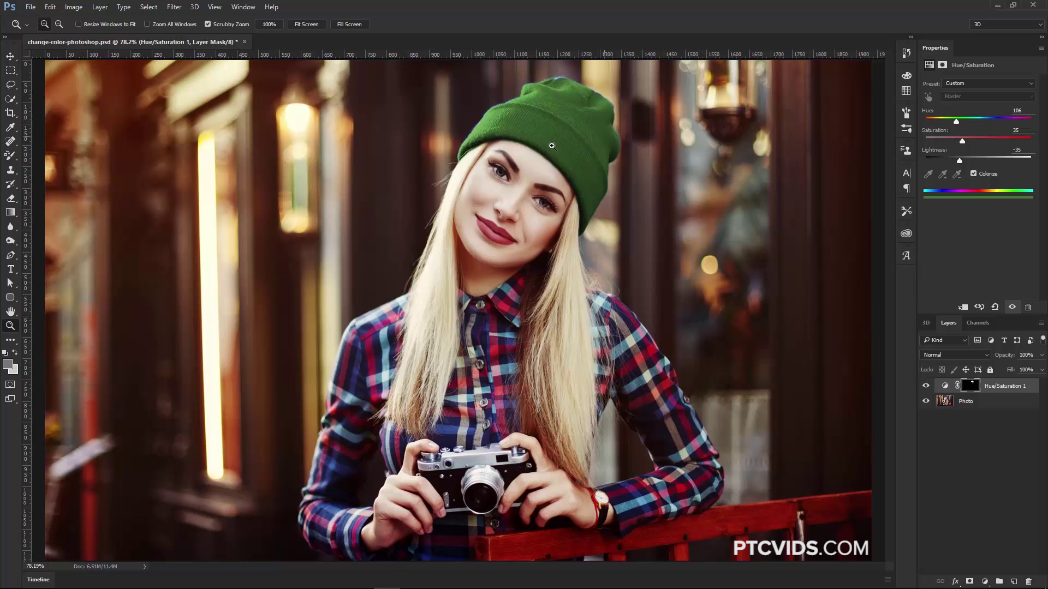
{"action": "left_click_drag", "start_coordinate": [461, 144], "coordinate": [461, 145]}
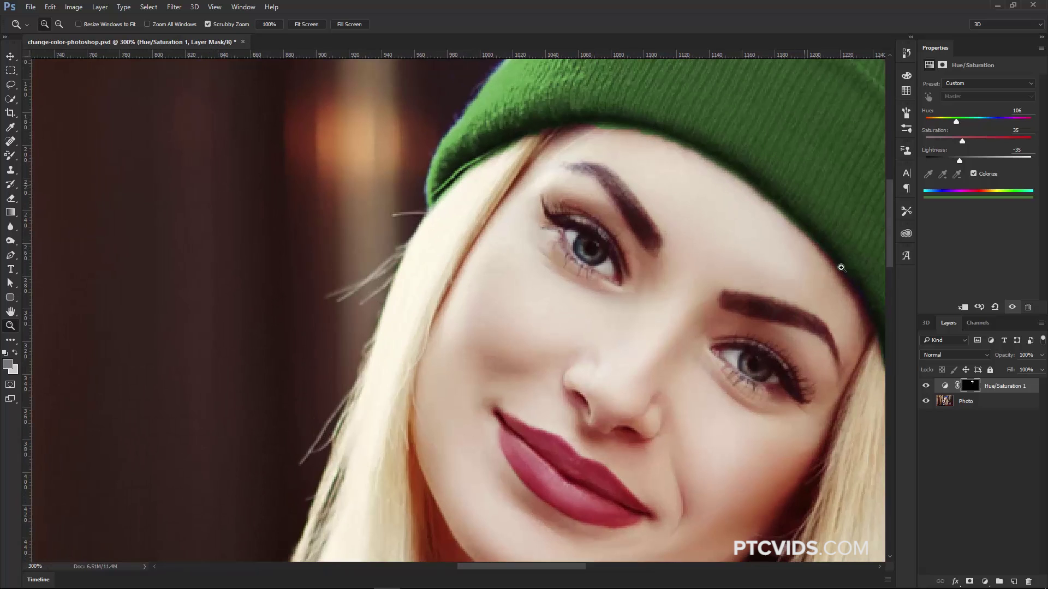
Step: Paint black on the Hue/Saturation 1 mask along the hat's lower edge to remove green spill
{"action": "left_click", "coordinate": [970, 385]}
{"action": "left_click", "coordinate": [13, 156]}
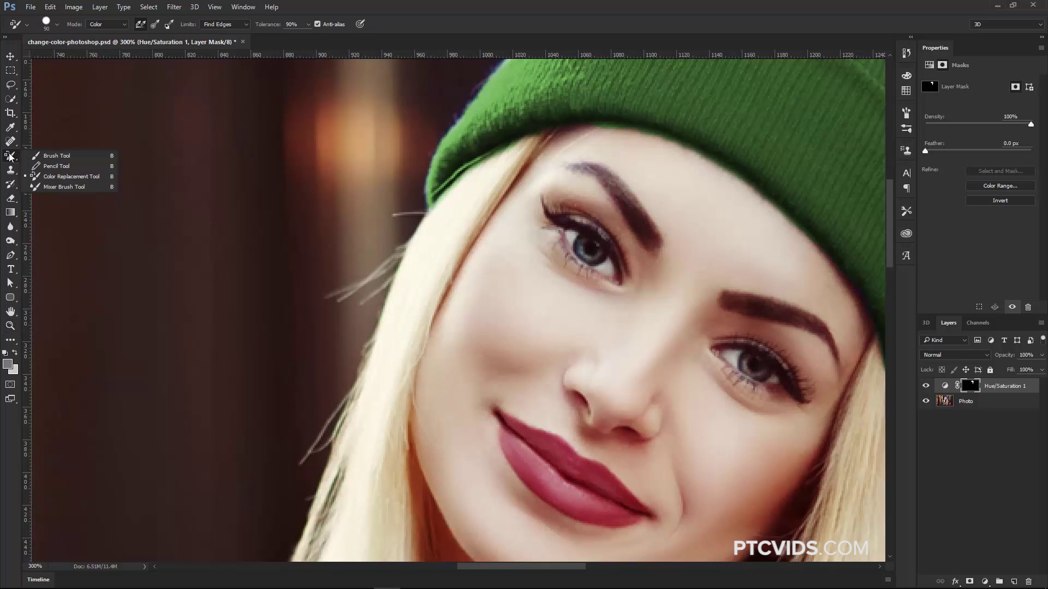
{"action": "left_click", "coordinate": [43, 158]}
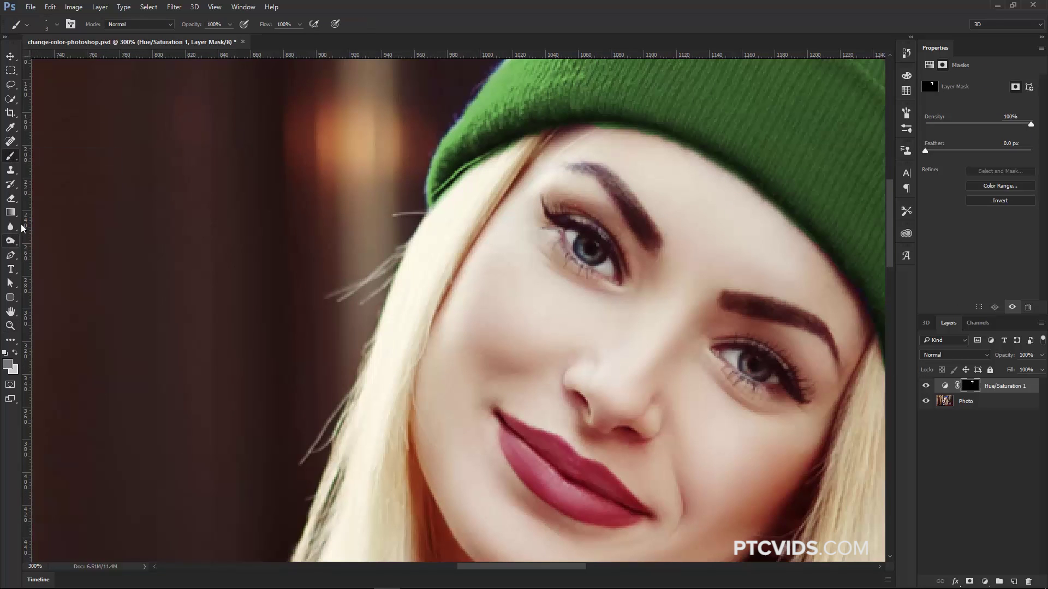
{"action": "left_click", "coordinate": [4, 353]}
{"action": "left_click", "coordinate": [16, 355]}
{"action": "mouse_move", "coordinate": [455, 176]}
{"action": "left_mouse_down"}
{"action": "mouse_move", "coordinate": [438, 191]}
{"action": "mouse_move", "coordinate": [492, 154]}
{"action": "mouse_move", "coordinate": [445, 187]}
{"action": "left_mouse_up"}
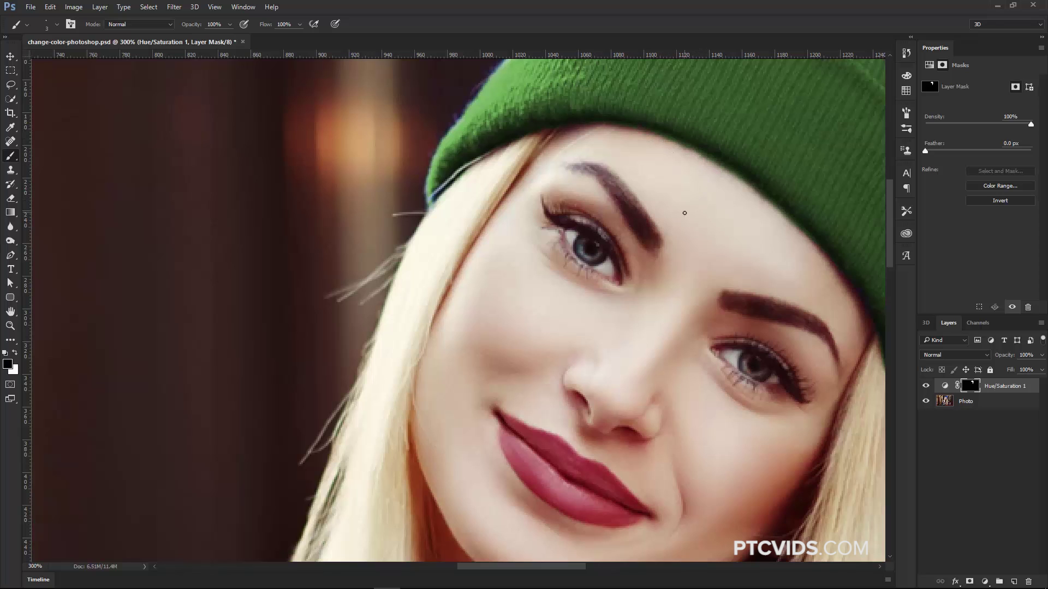
{"action": "key", "text": "z"}
{"action": "right_click", "coordinate": [657, 238]}
{"action": "left_click", "coordinate": [678, 245]}
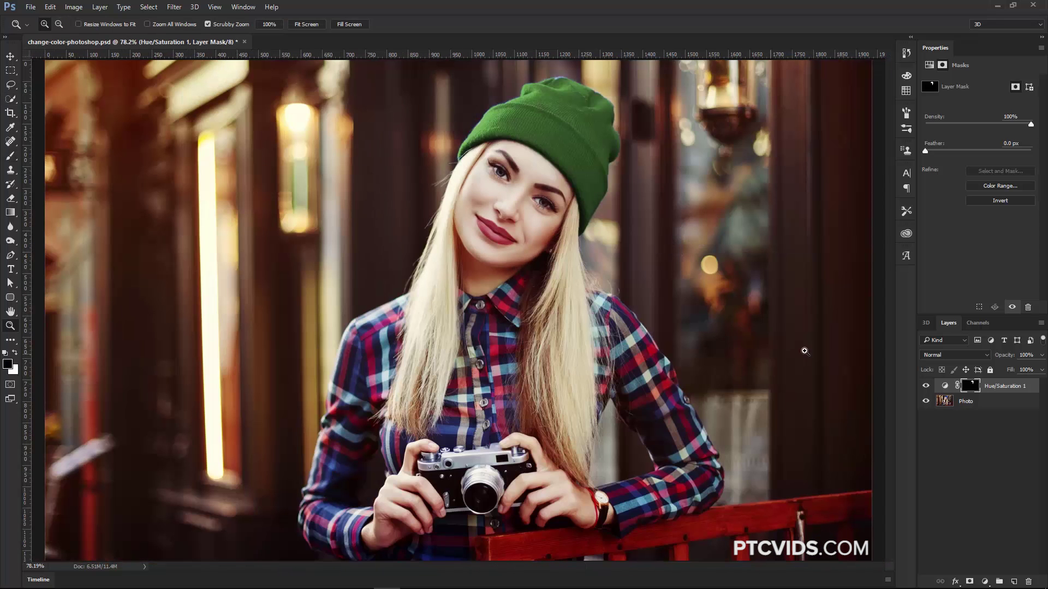
Step: Hide Hue/Saturation 1, try Select > Color Range with added samples, then cancel the dialog
{"action": "left_click", "coordinate": [926, 386]}
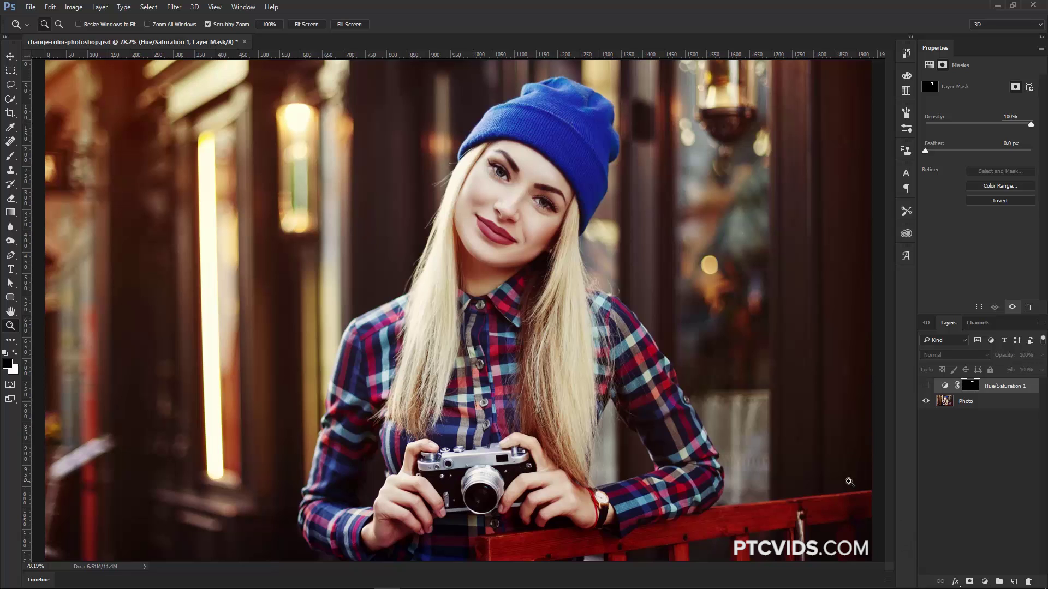
{"action": "left_click", "coordinate": [154, 7]}
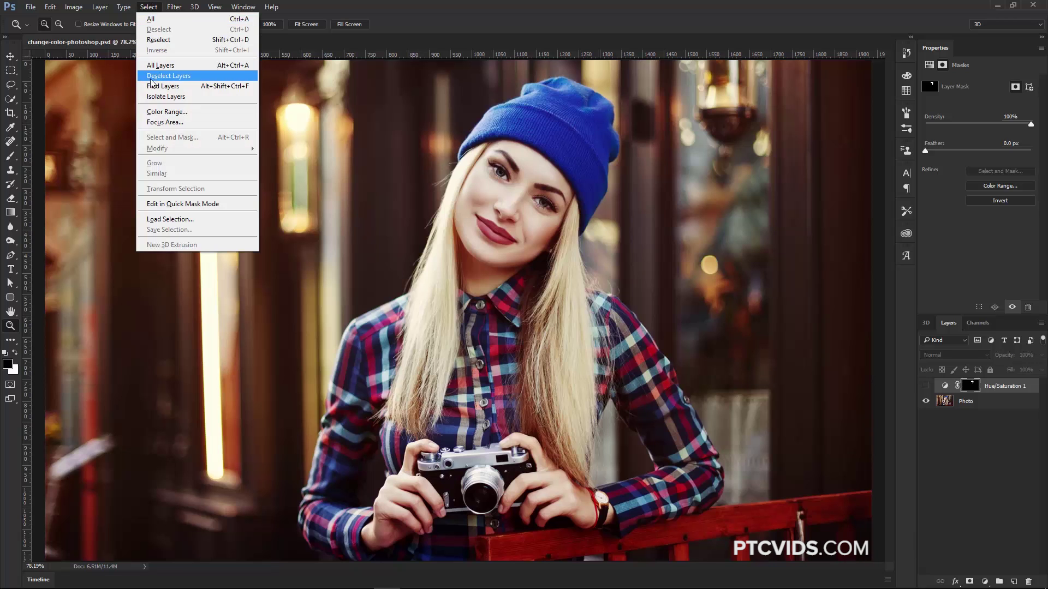
{"action": "left_click", "coordinate": [166, 114]}
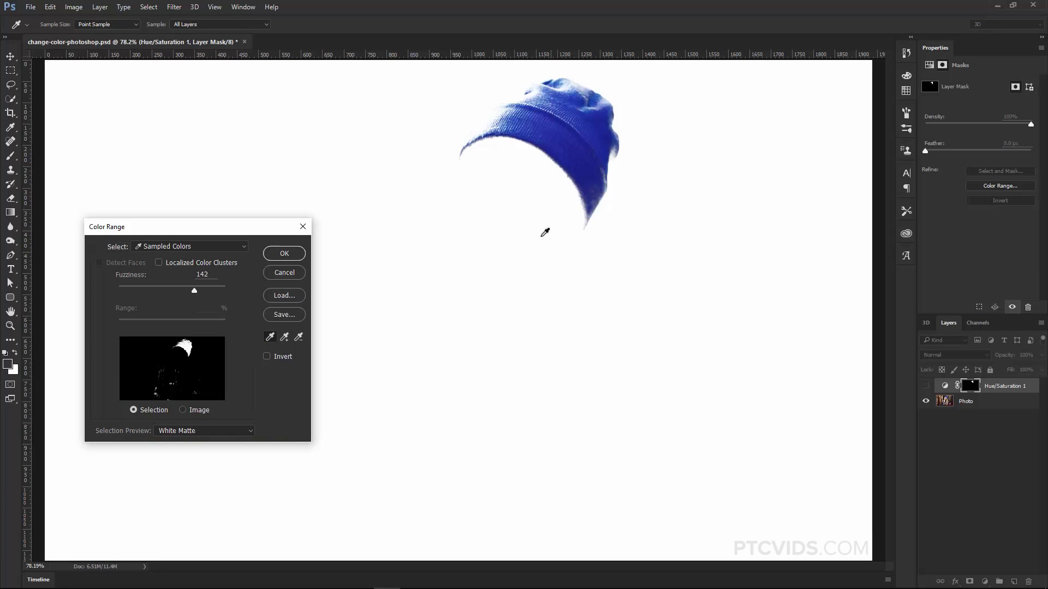
{"action": "left_click", "coordinate": [285, 337]}
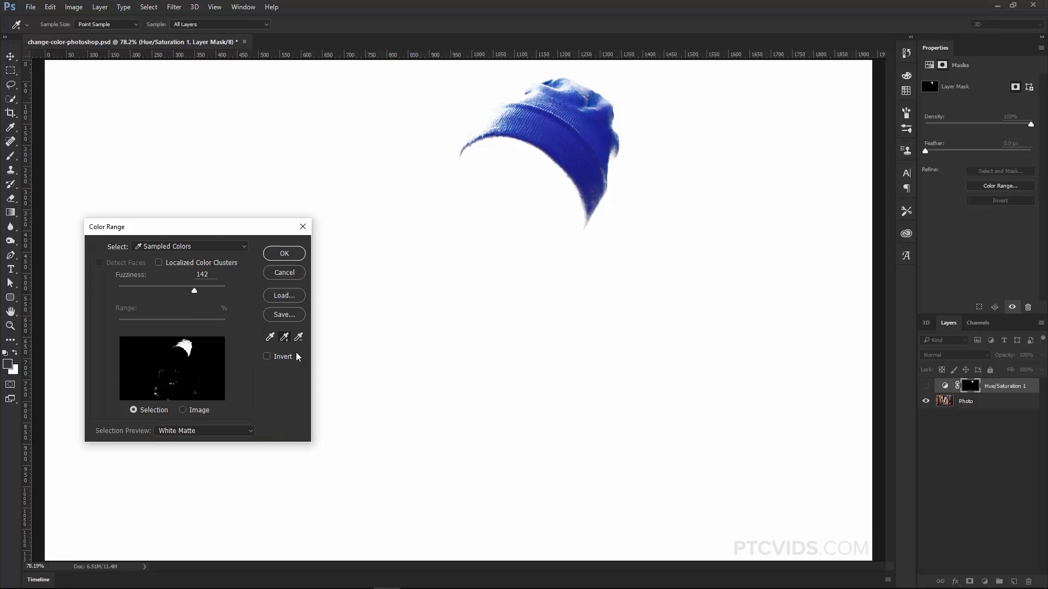
{"action": "left_click", "coordinate": [399, 400]}
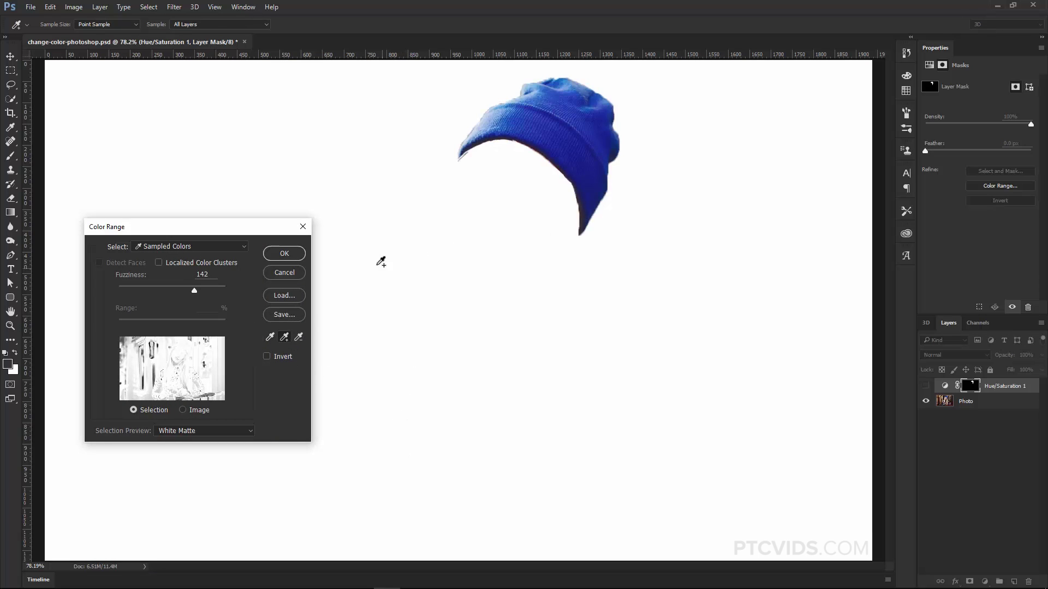
{"action": "left_click", "coordinate": [293, 274]}
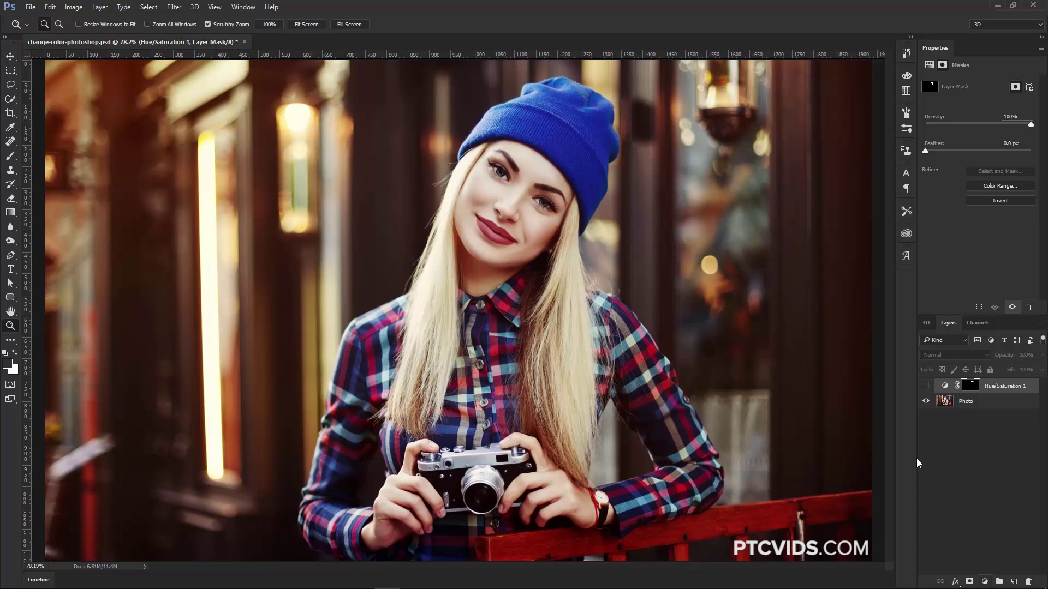
Step: Add Hue/Saturation 2 and shift Blues hue to -115 on the beanie, widening the blue range
{"action": "left_click", "coordinate": [985, 582]}
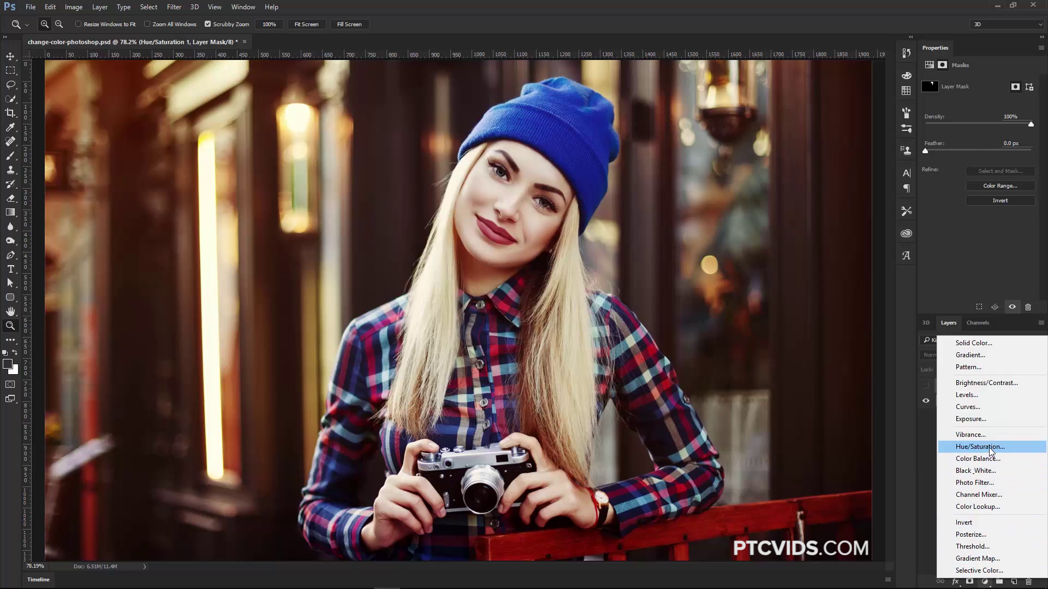
{"action": "left_click", "coordinate": [990, 447]}
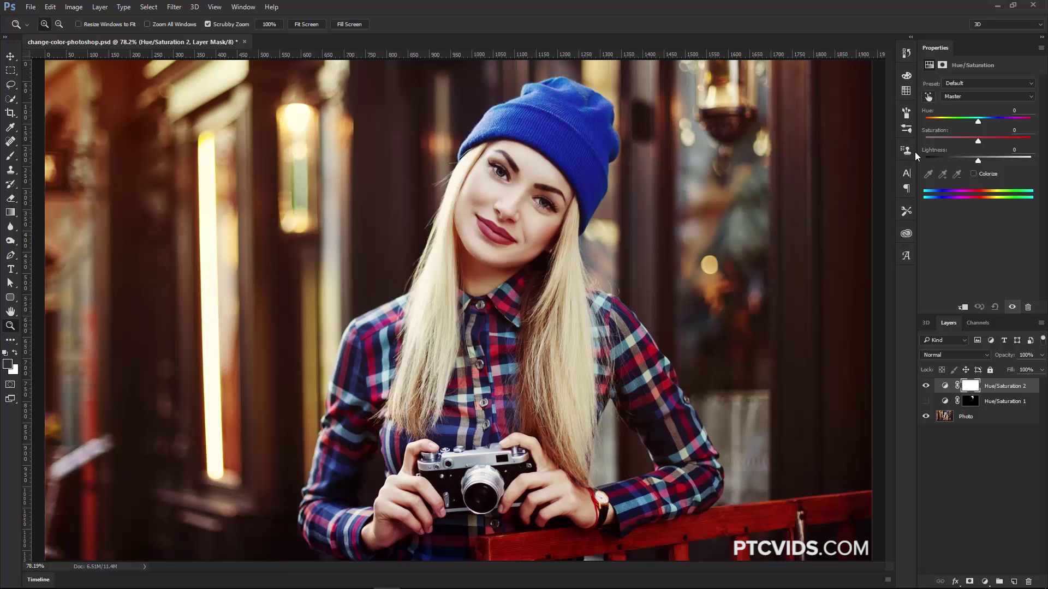
{"action": "left_click", "coordinate": [928, 96]}
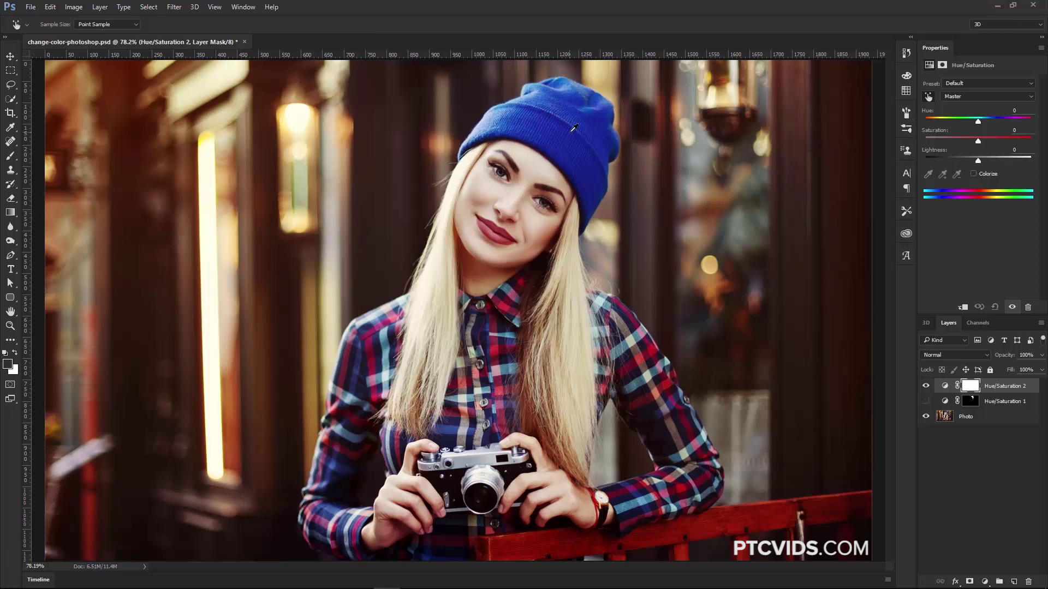
{"action": "key", "text": "ctrl"}
{"action": "left_click_drag", "start_coordinate": [578, 146], "coordinate": [516, 140]}
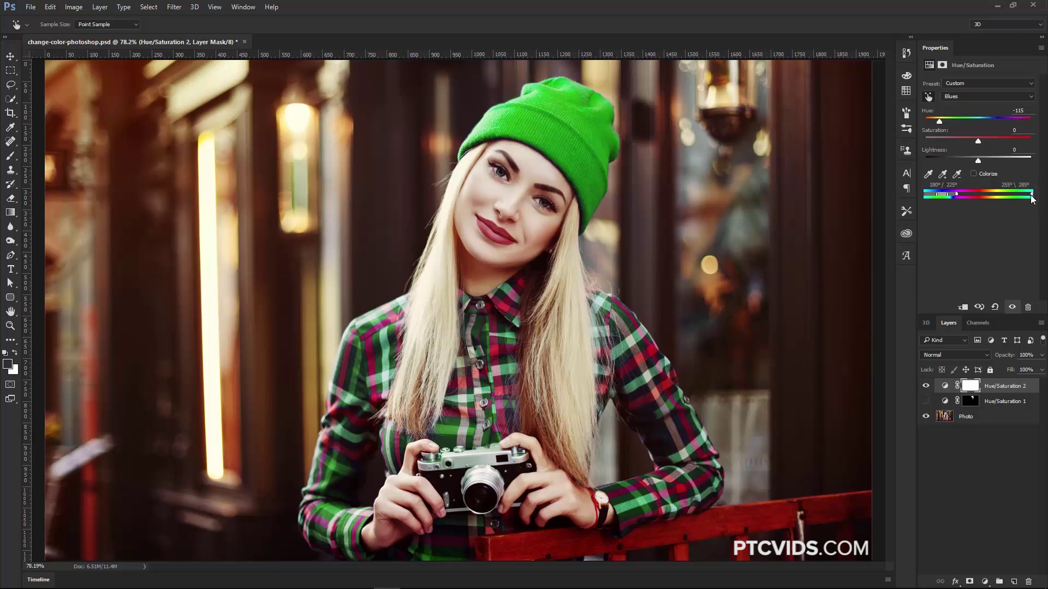
{"action": "left_click_drag", "start_coordinate": [1032, 199], "coordinate": [1015, 196]}
Step: Compare with the adjustment hidden, then set Blues Saturation to -34 and Lightness to -20
{"action": "left_click", "coordinate": [926, 386]}
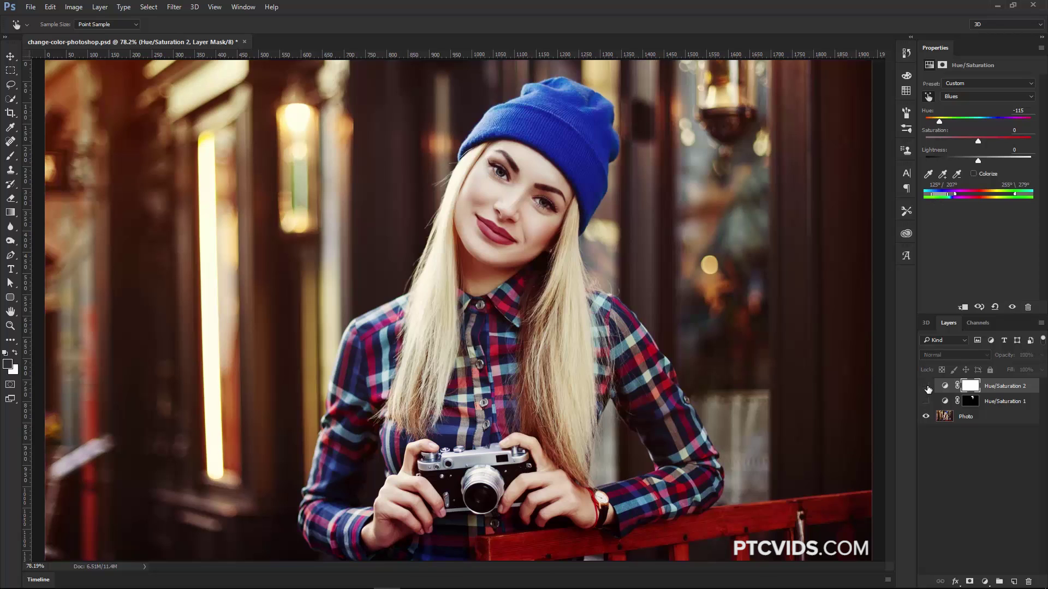
{"action": "left_click", "coordinate": [926, 386]}
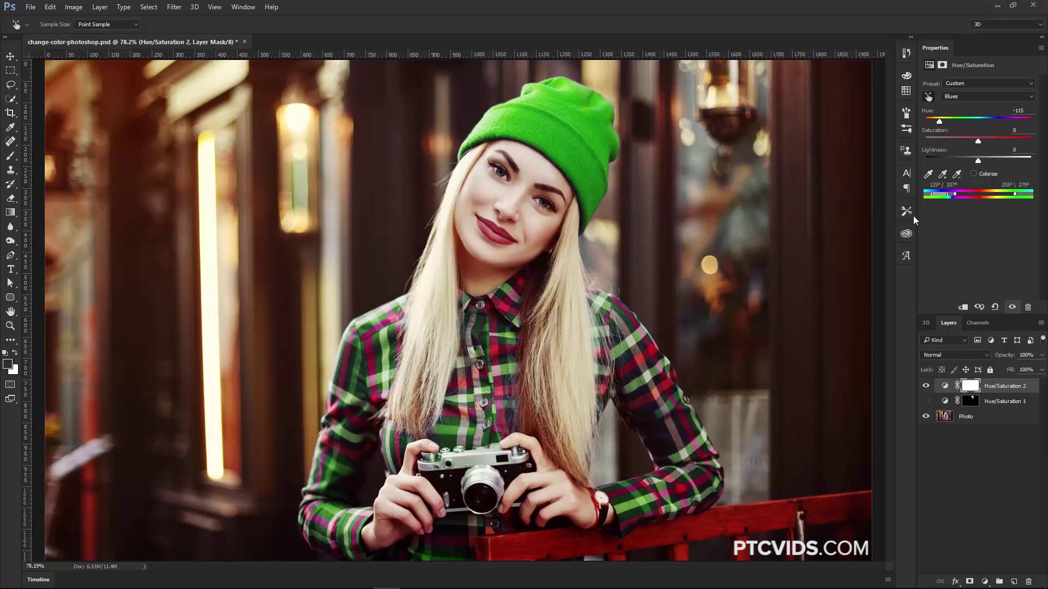
{"action": "left_click_drag", "start_coordinate": [978, 140], "coordinate": [968, 143]}
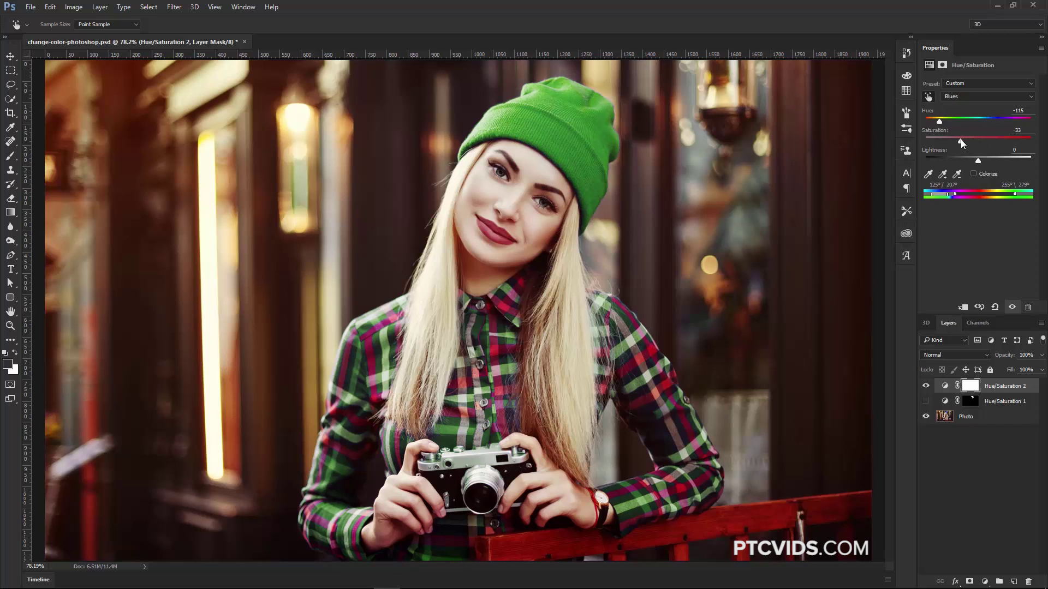
{"action": "left_click_drag", "start_coordinate": [978, 161], "coordinate": [966, 159]}
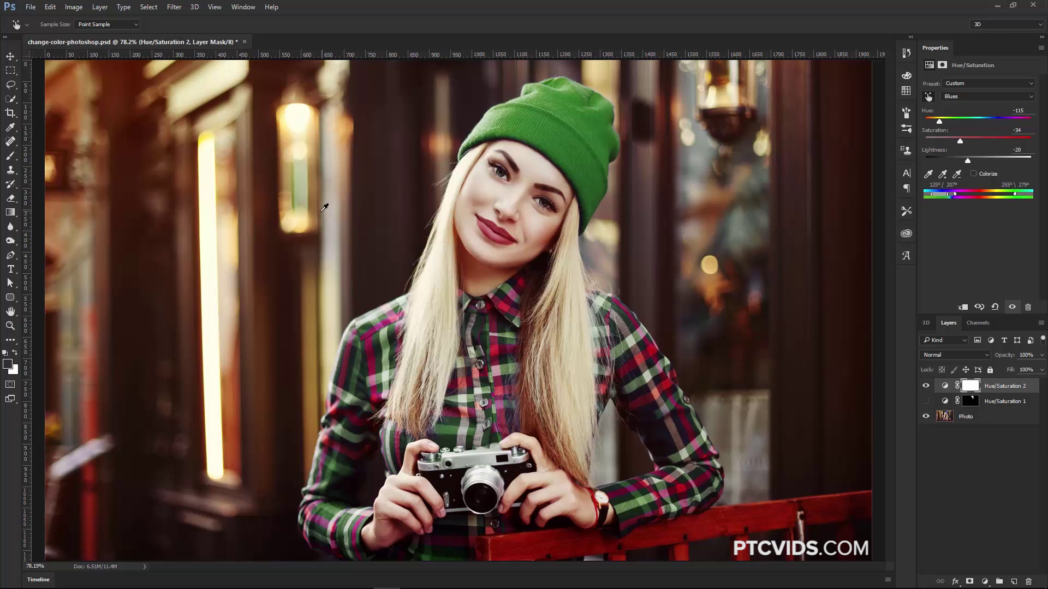
Step: Paint black on the Hue/Saturation 2 mask with a size-90 brush, then undo the stroke
{"action": "left_click", "coordinate": [10, 156]}
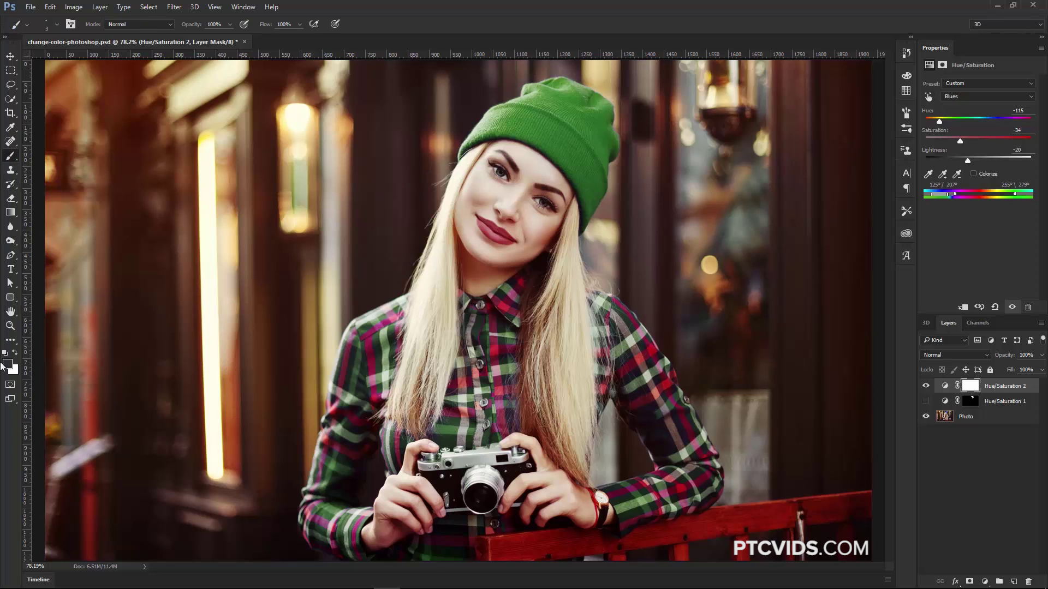
{"action": "left_click", "coordinate": [16, 354]}
{"action": "left_click", "coordinate": [16, 355]}
{"action": "left_click", "coordinate": [972, 386]}
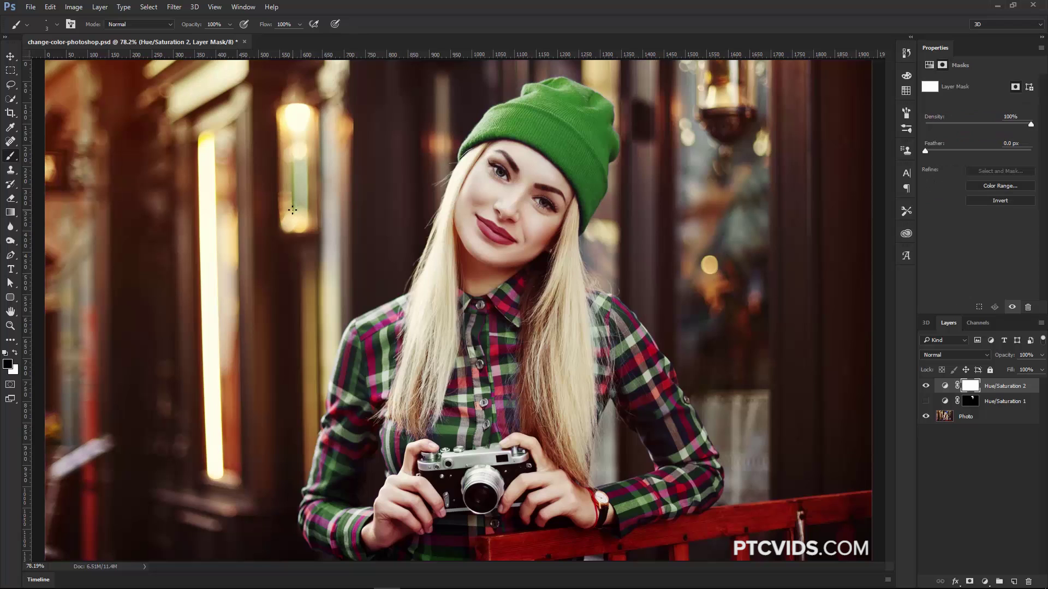
{"action": "key", "text": "bracketright"}
{"action": "key", "text": "bracketright"}
{"action": "key", "text": "bracketright"}
{"action": "key", "text": "bracketright"}
{"action": "key", "text": "bracketright"}
{"action": "key", "text": "bracketright"}
{"action": "key", "text": "bracketright"}
{"action": "key", "text": "bracketright"}
{"action": "key", "text": "bracketright"}
{"action": "key", "text": "bracketright"}
{"action": "key", "text": "bracketright"}
{"action": "key", "text": "bracketright"}
{"action": "key", "text": "bracketright"}
{"action": "key", "text": "bracketright"}
{"action": "key", "text": "bracketright"}
{"action": "mouse_move", "coordinate": [454, 152]}
{"action": "left_mouse_down"}
{"action": "mouse_move", "coordinate": [491, 117]}
{"action": "mouse_move", "coordinate": [533, 102]}
{"action": "mouse_move", "coordinate": [599, 107]}
{"action": "mouse_move", "coordinate": [607, 166]}
{"action": "mouse_move", "coordinate": [568, 232]}
{"action": "left_mouse_up"}
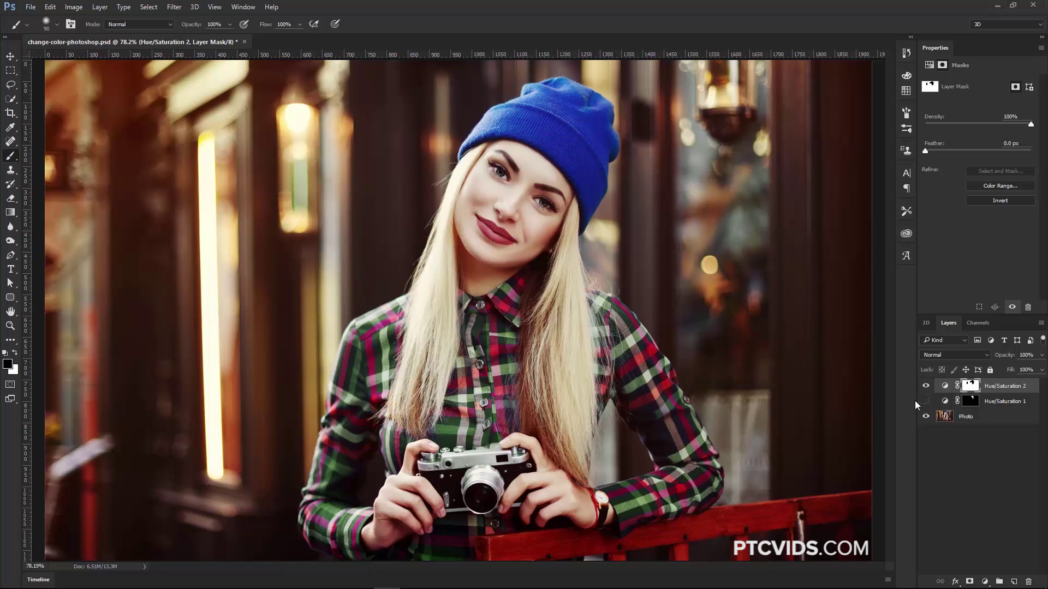
{"action": "key", "text": "ctrl+alt"}
{"action": "key", "text": "ctrl+alt+z"}
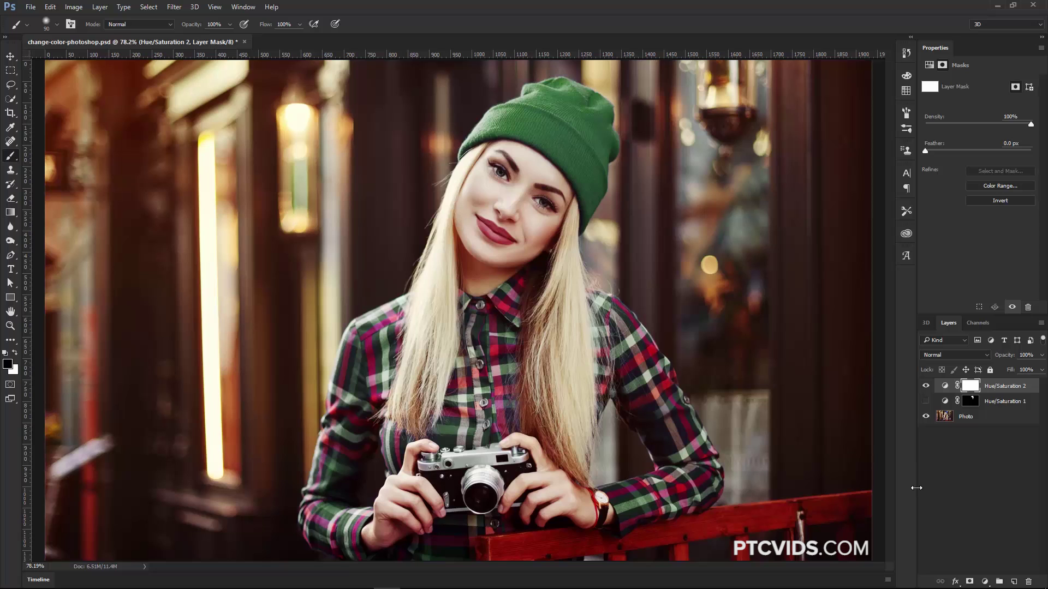
Step: Fine-tune the Blues hue in Hue/Saturation 2 for a deeper, darker green beanie and checks
{"action": "left_click", "coordinate": [946, 386]}
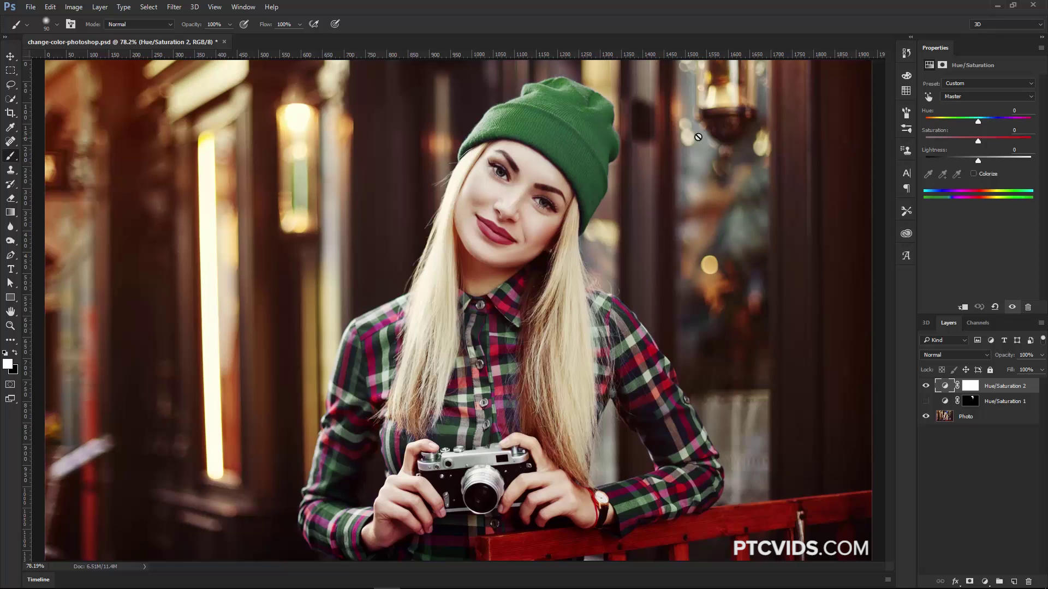
{"action": "left_click", "coordinate": [955, 97]}
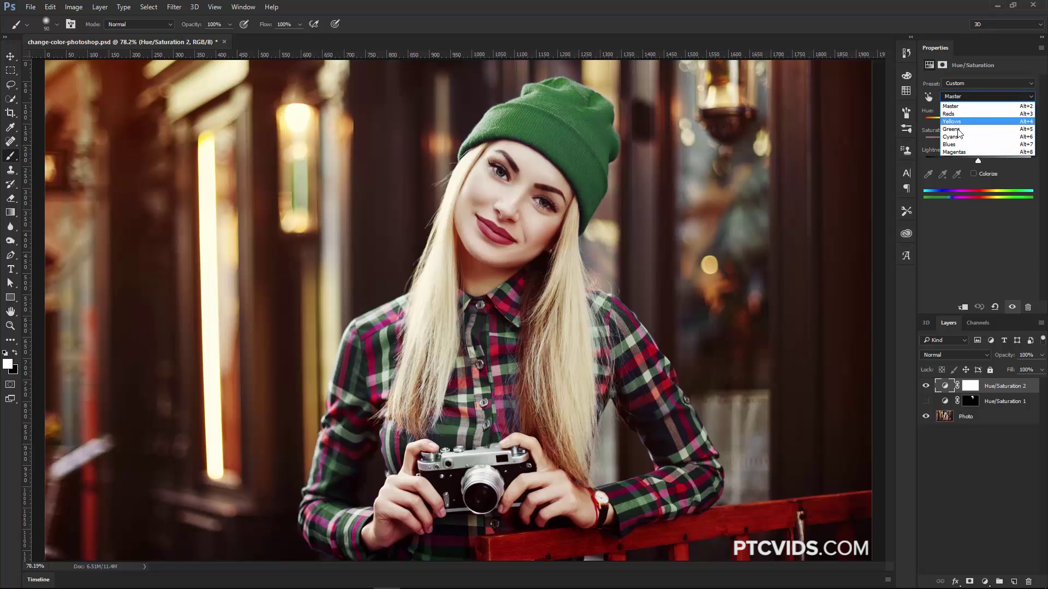
{"action": "left_click", "coordinate": [957, 143]}
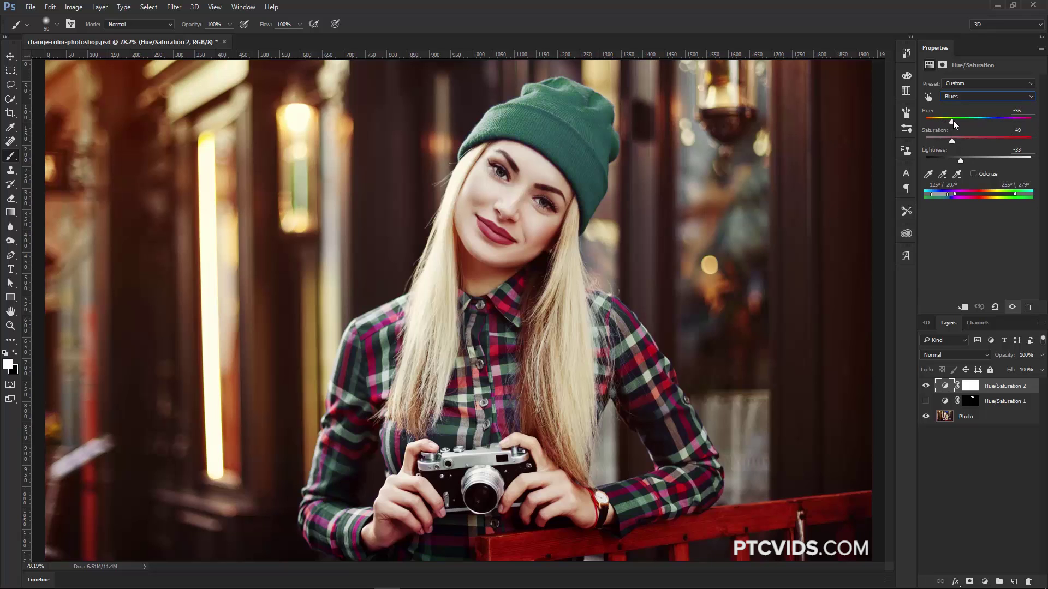
{"action": "left_click_drag", "start_coordinate": [953, 120], "coordinate": [945, 126]}
Step: Try shifting the Reds hue and range, then revert the reds to default with Ctrl+Alt+Z
{"action": "left_click", "coordinate": [956, 97]}
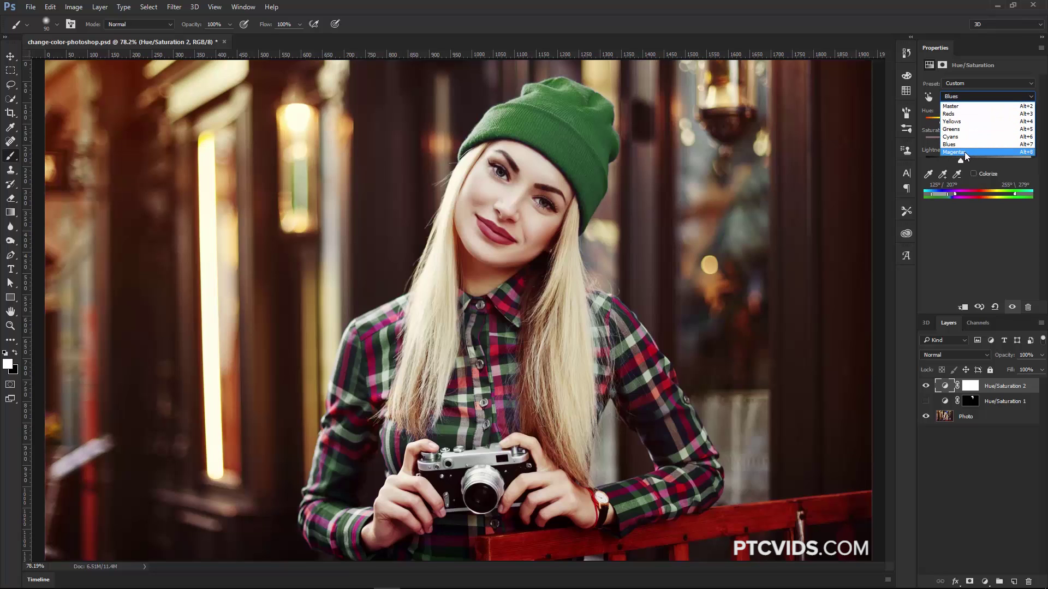
{"action": "left_click", "coordinate": [956, 115]}
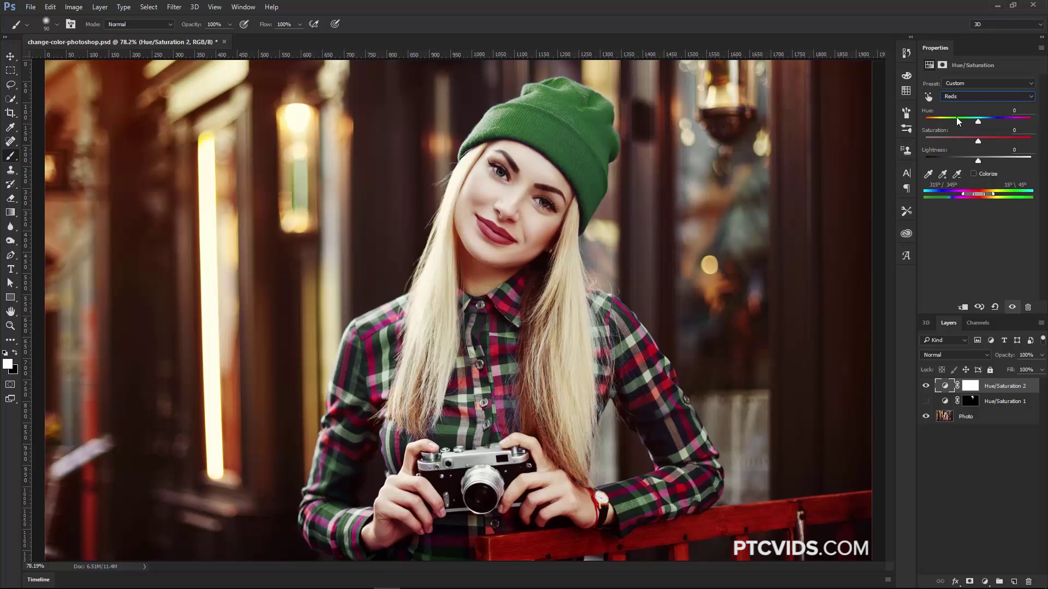
{"action": "left_click_drag", "start_coordinate": [977, 120], "coordinate": [965, 162]}
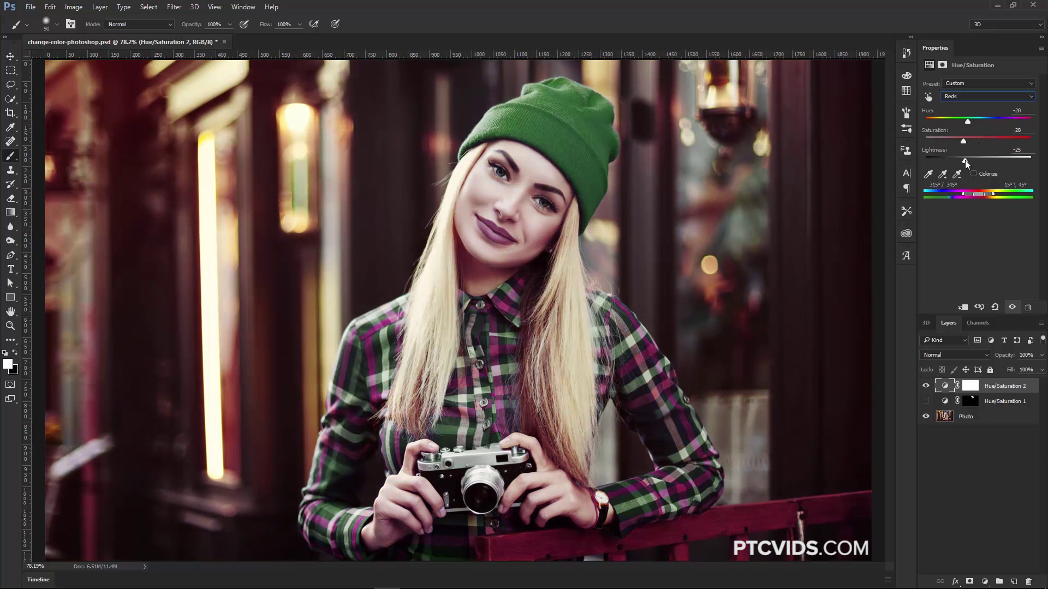
{"action": "left_click_drag", "start_coordinate": [993, 194], "coordinate": [1007, 196]}
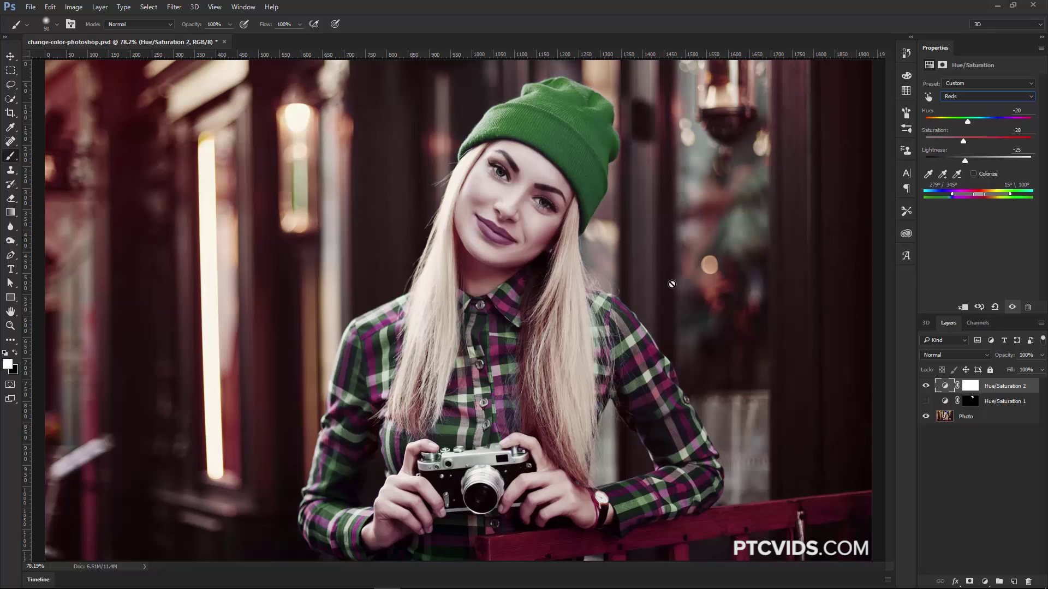
{"action": "key", "text": "ctrl+alt"}
{"action": "key", "text": "ctrl+alt+z"}
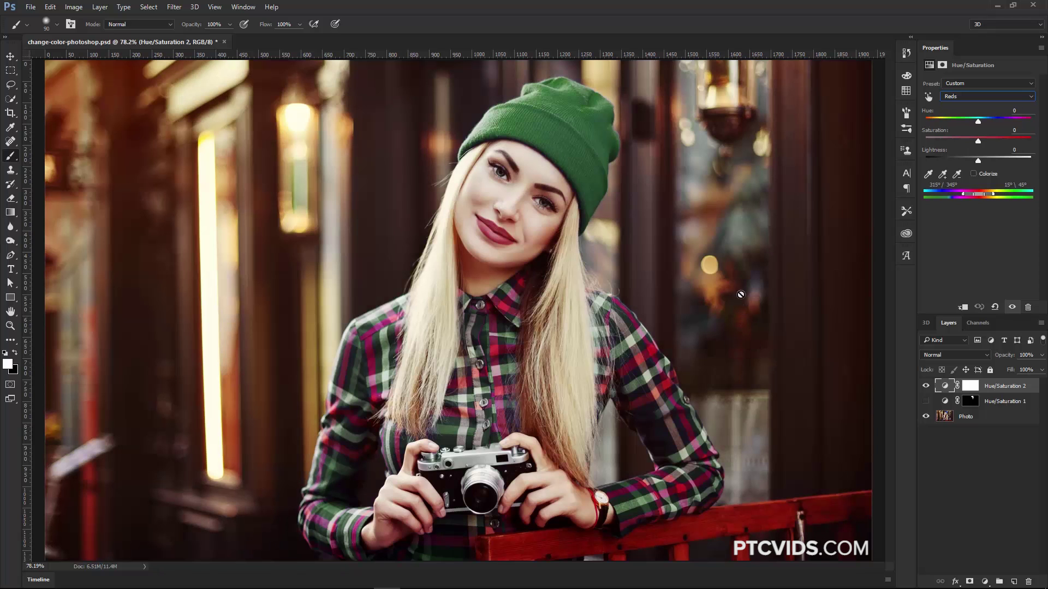